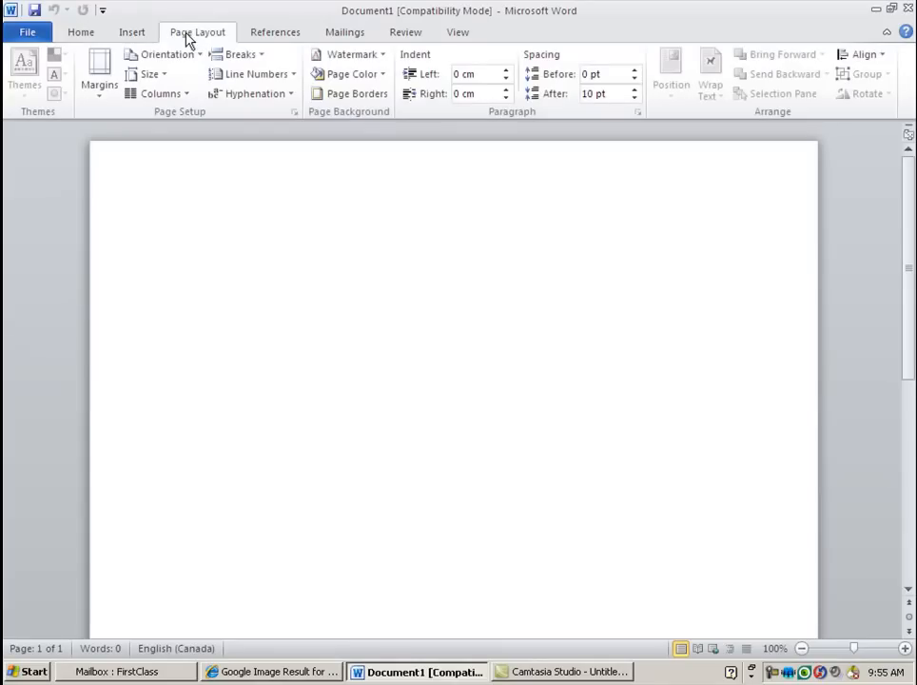
Change the blank document's page orientation to Landscape and display the rulers.
click(181, 59)
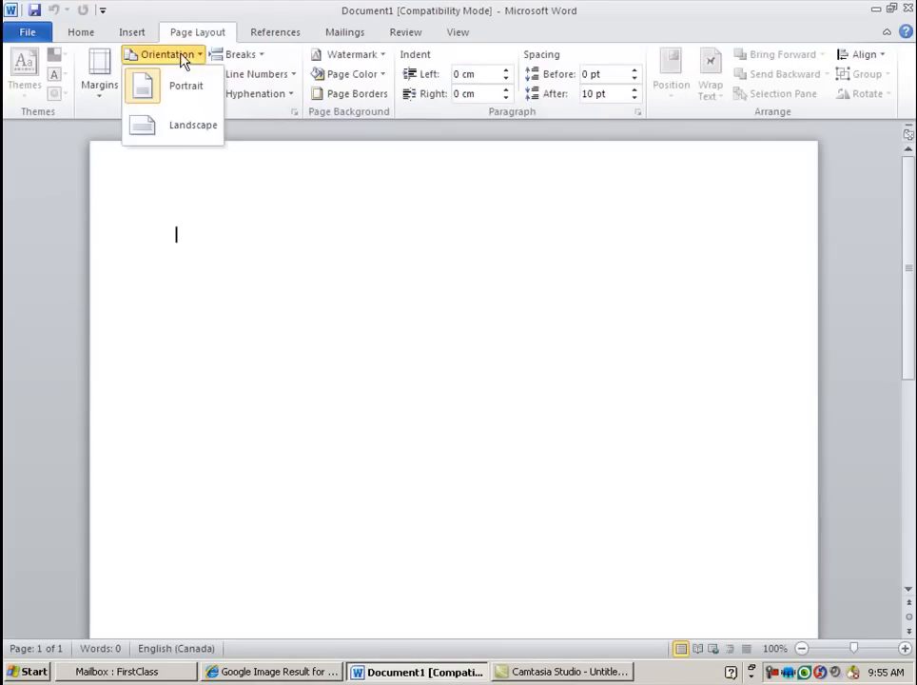
click(175, 127)
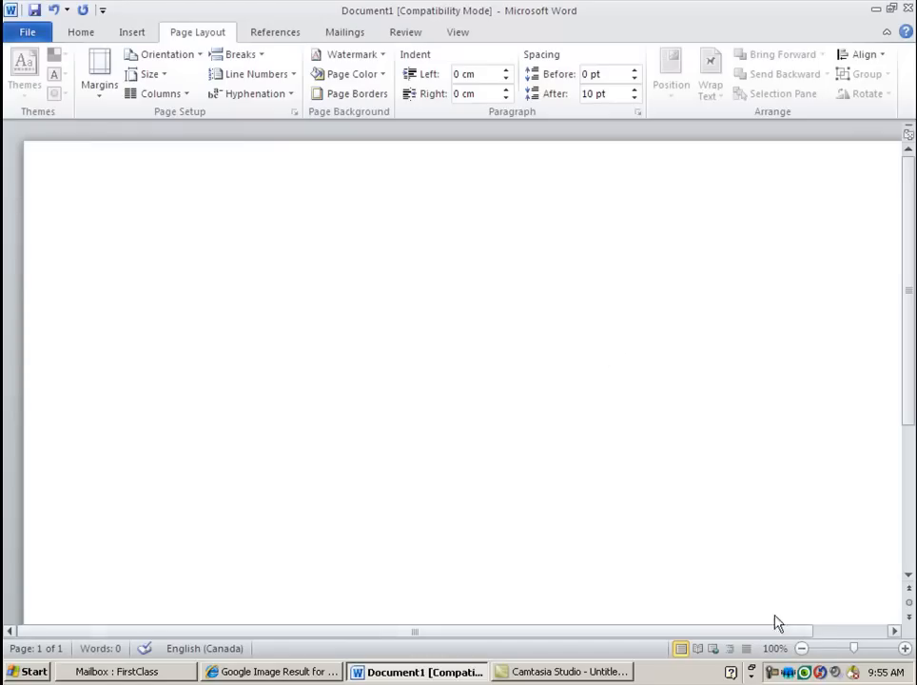
drag(854, 651, 851, 653)
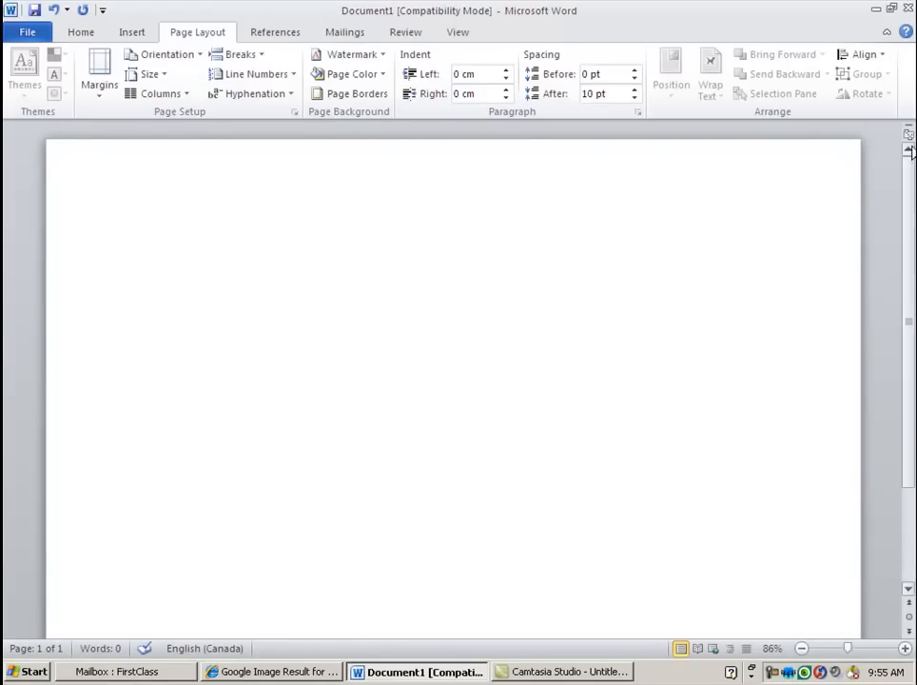
click(907, 135)
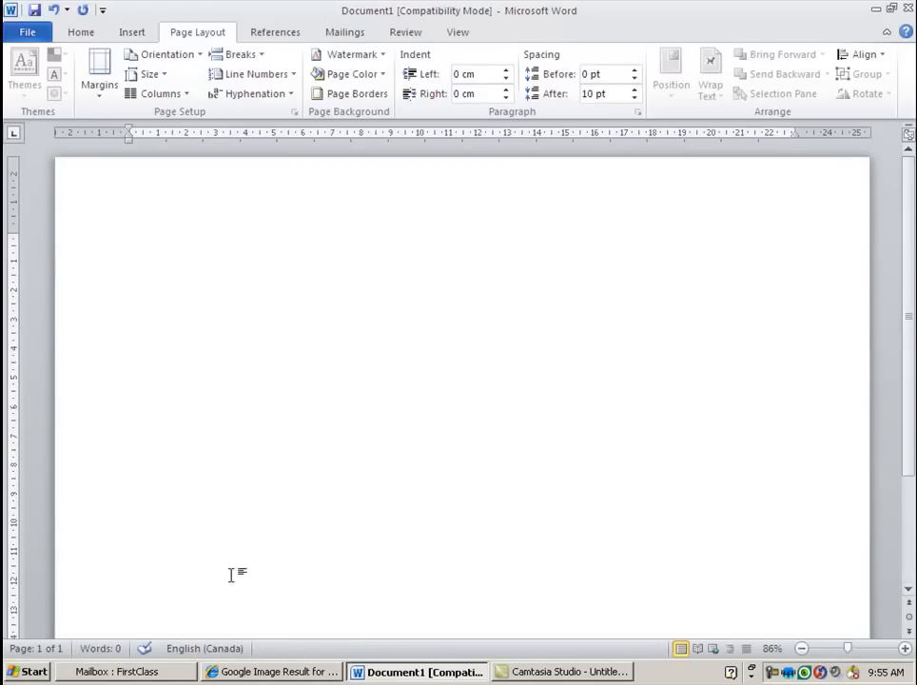
scroll(243, 567, down, 2)
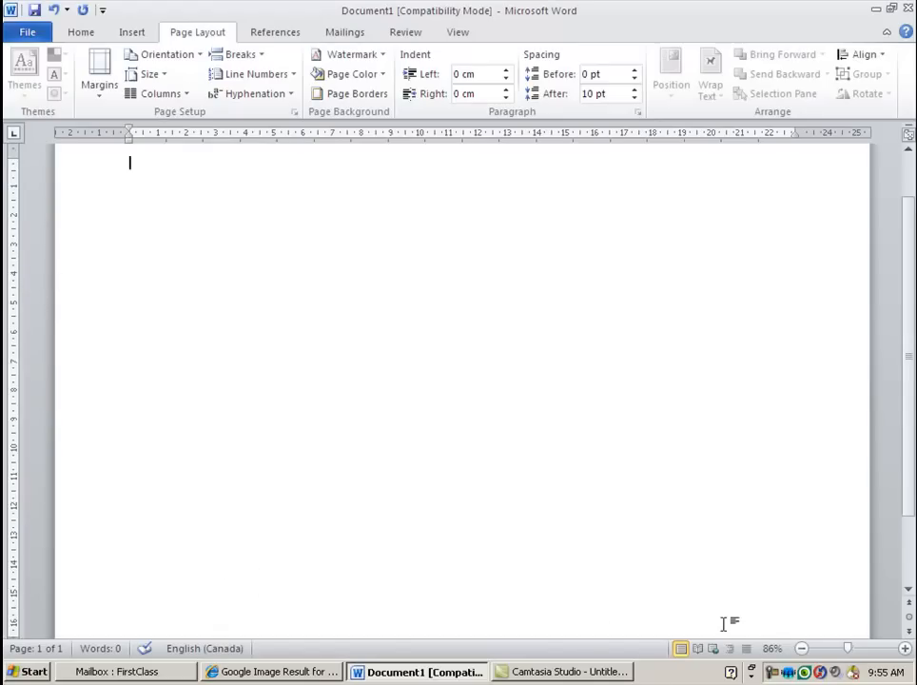
click(847, 650)
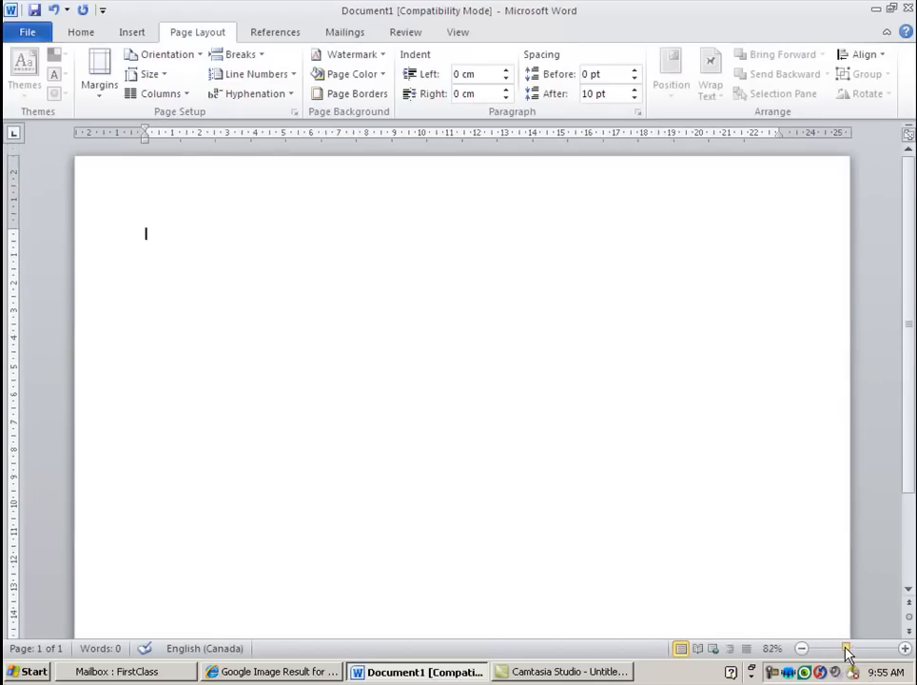
drag(913, 485, 911, 509)
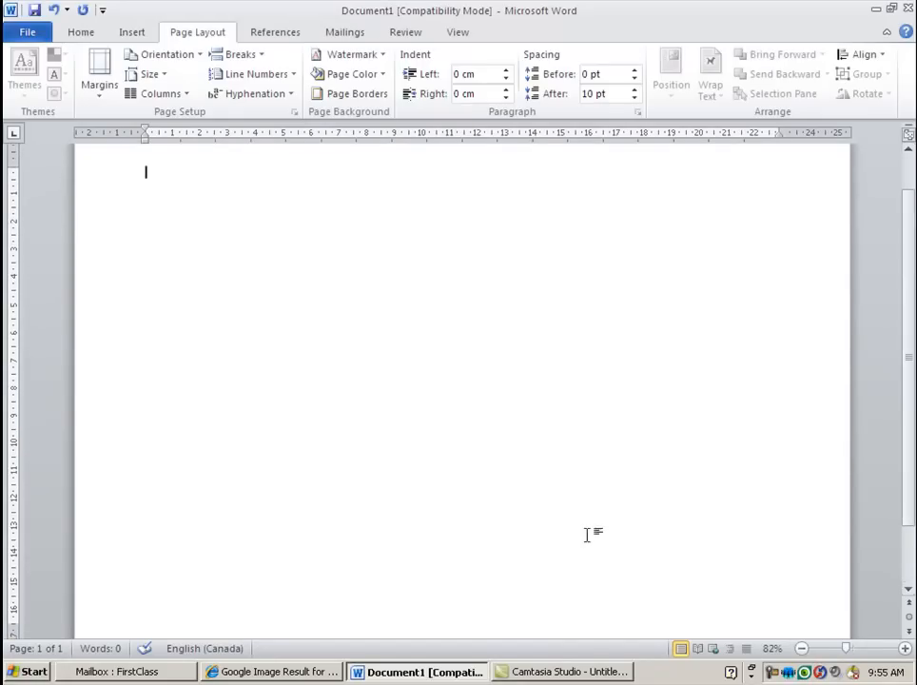
Insert a 7x7 table and stretch it down the page so its rows are about 2.2 cm high.
click(132, 33)
click(118, 96)
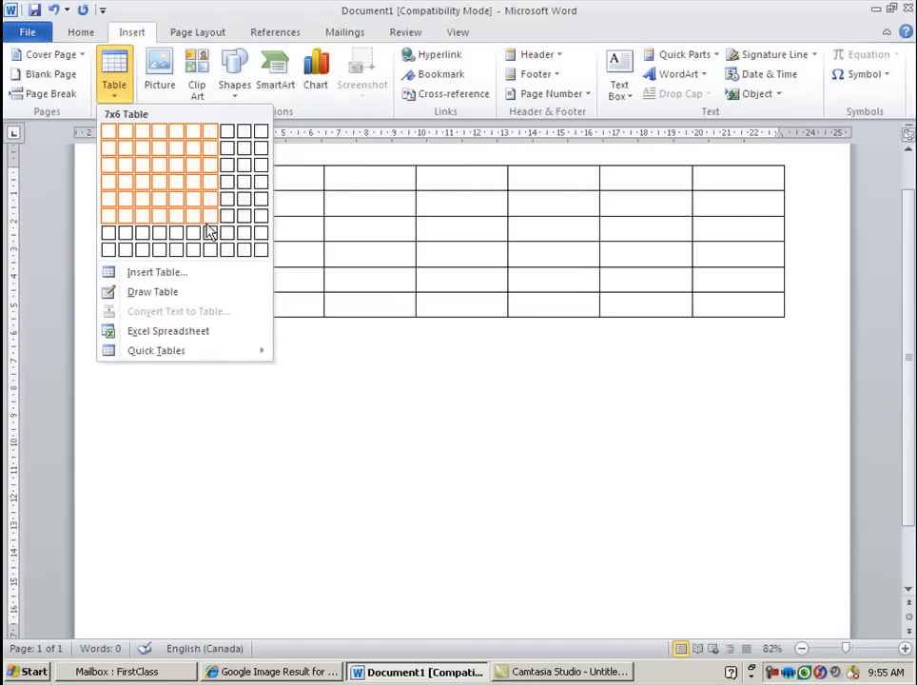
click(210, 235)
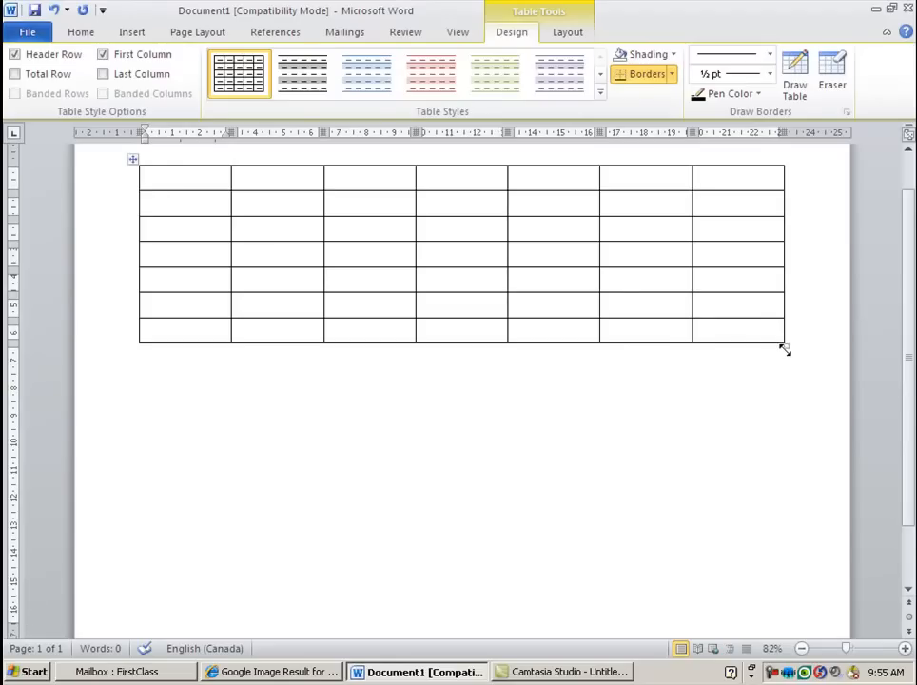
drag(785, 349, 785, 599)
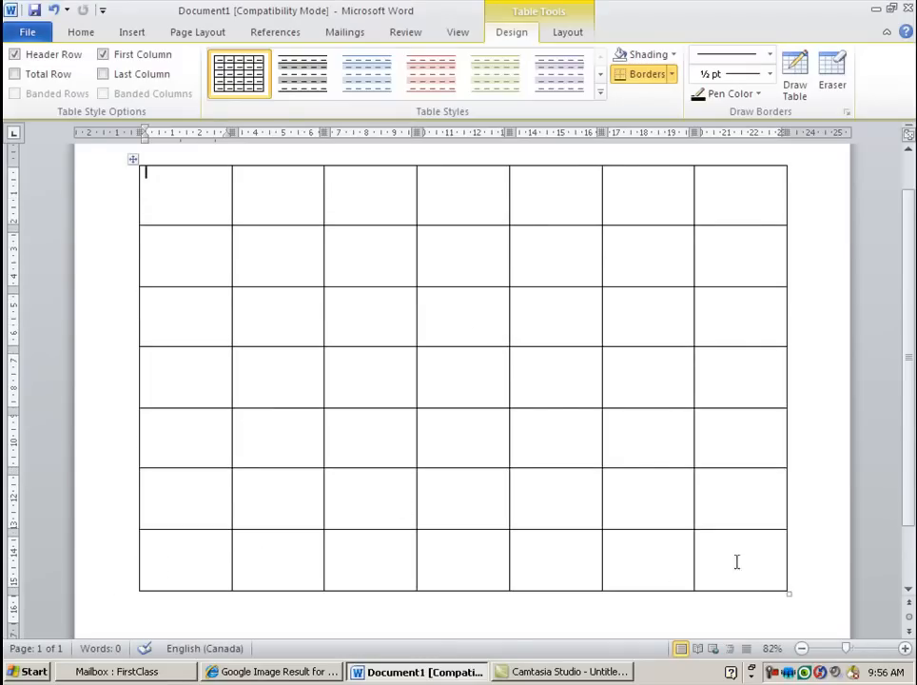
drag(788, 594, 788, 603)
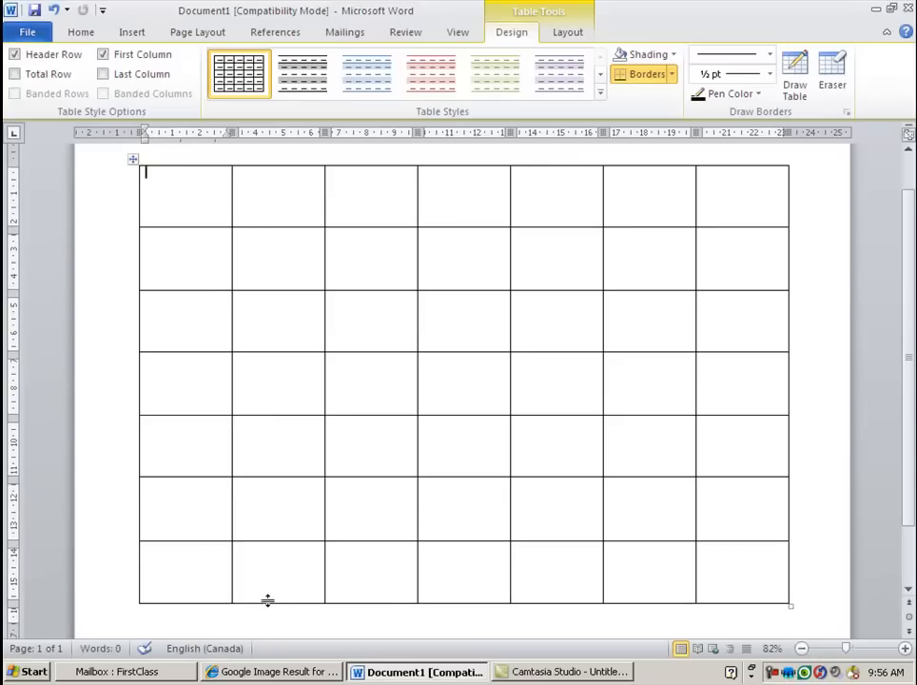
Show the formatting marks and merge the seven cells of the table's first row into one cell.
click(146, 614)
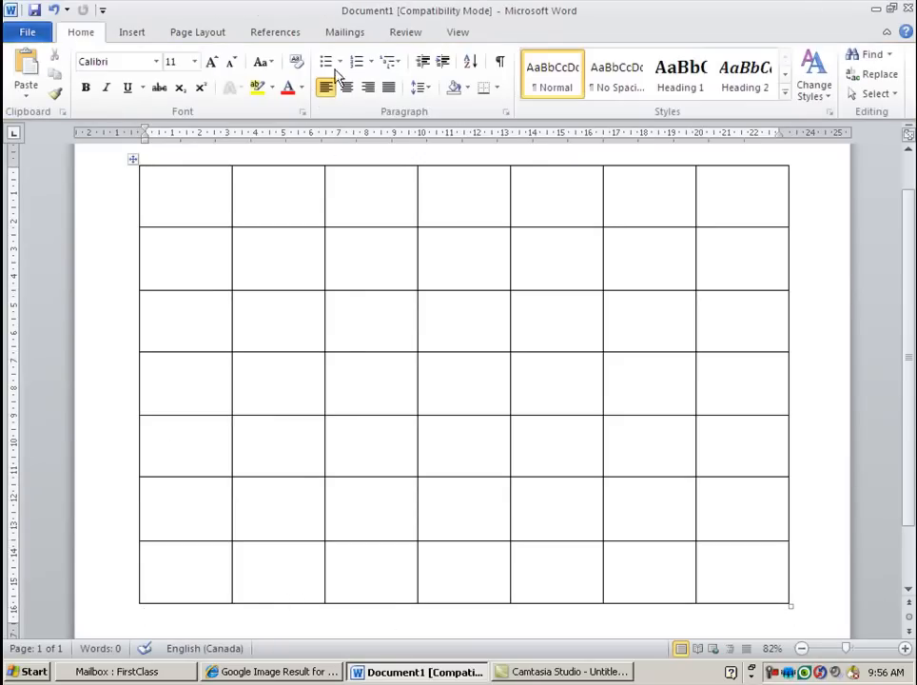
click(503, 60)
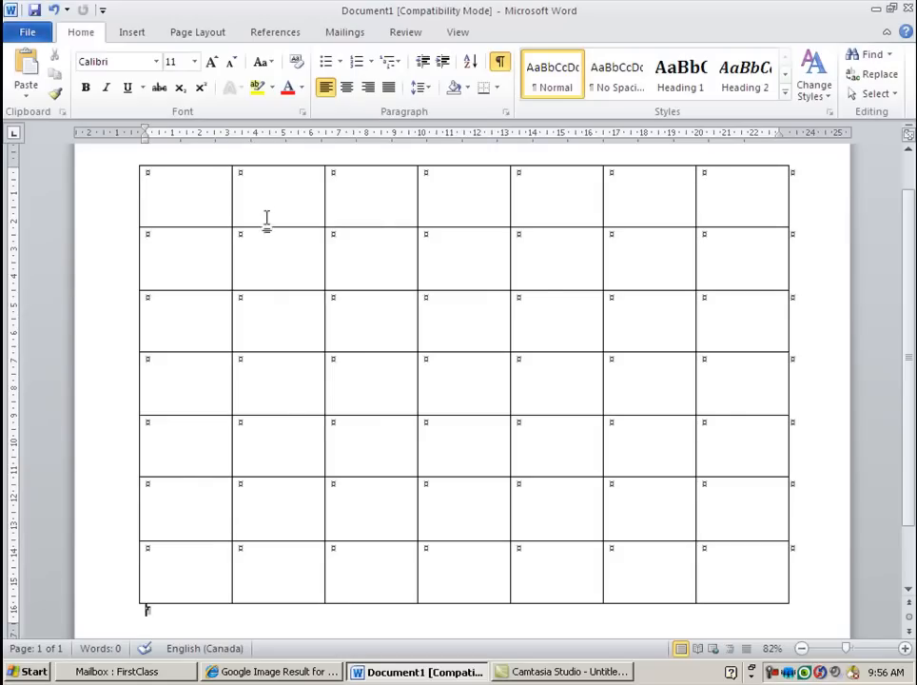
drag(213, 190, 749, 192)
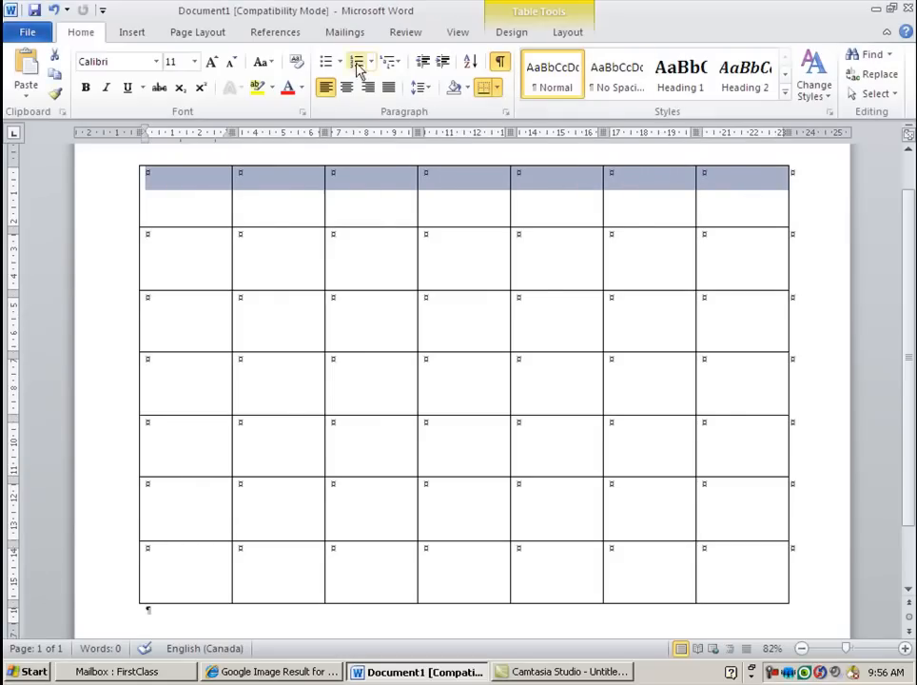
click(526, 34)
click(562, 36)
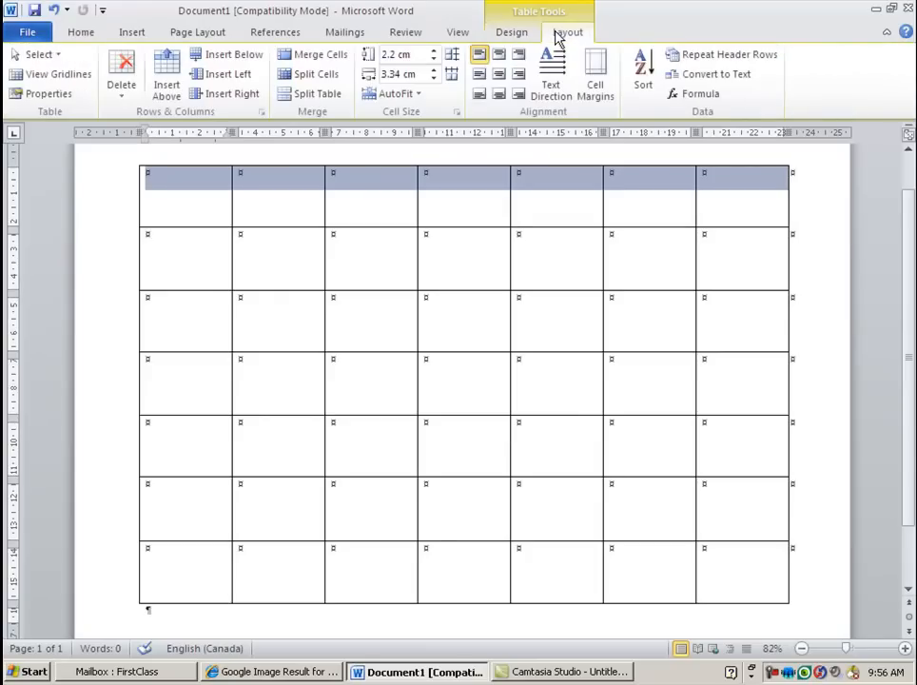
click(328, 55)
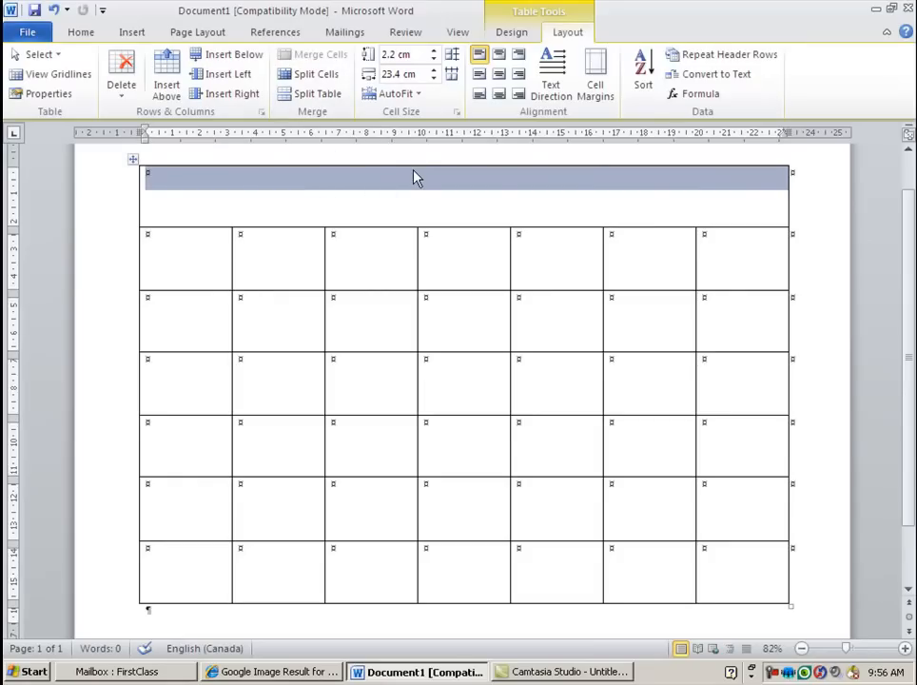
Enter Sunday, Monday and Tuesday in the first three cells of the table's second row, correcting the spelling of Tuesday.
click(187, 247)
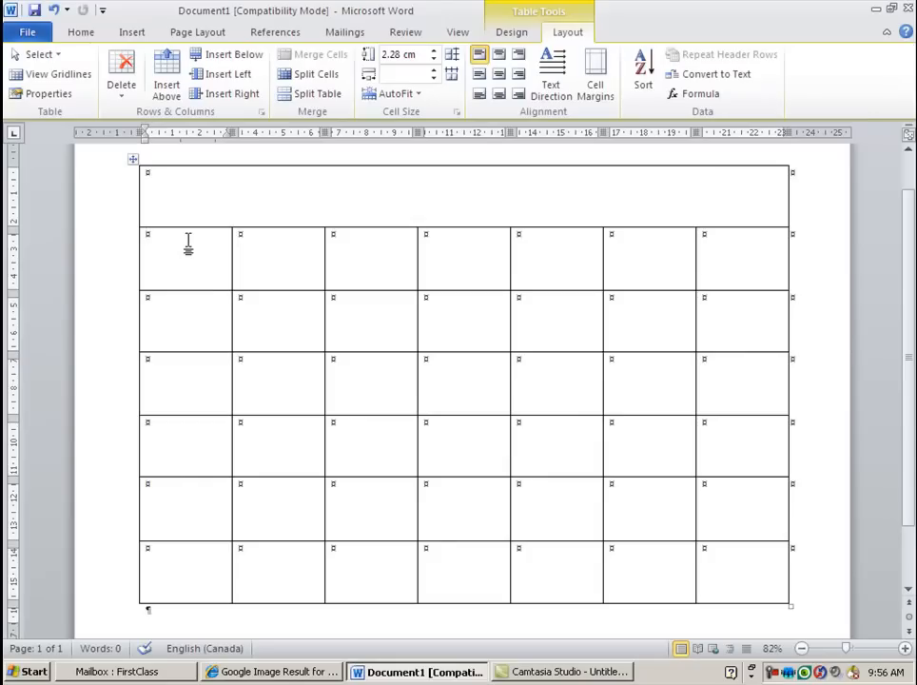
text(Sunday)
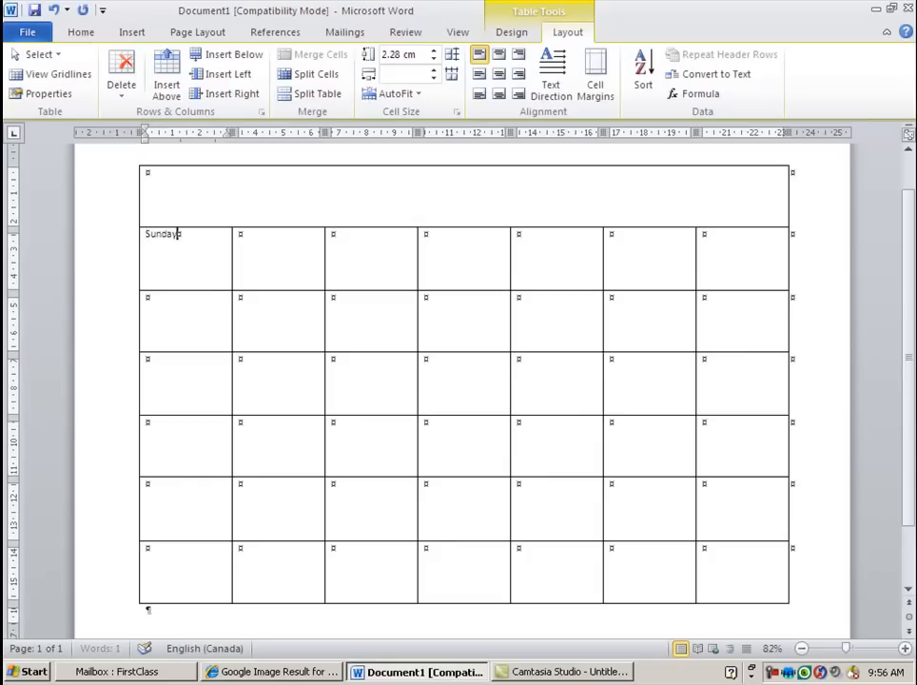
key(Tab)
text(Monday)
key(Tab)
text(Tue)
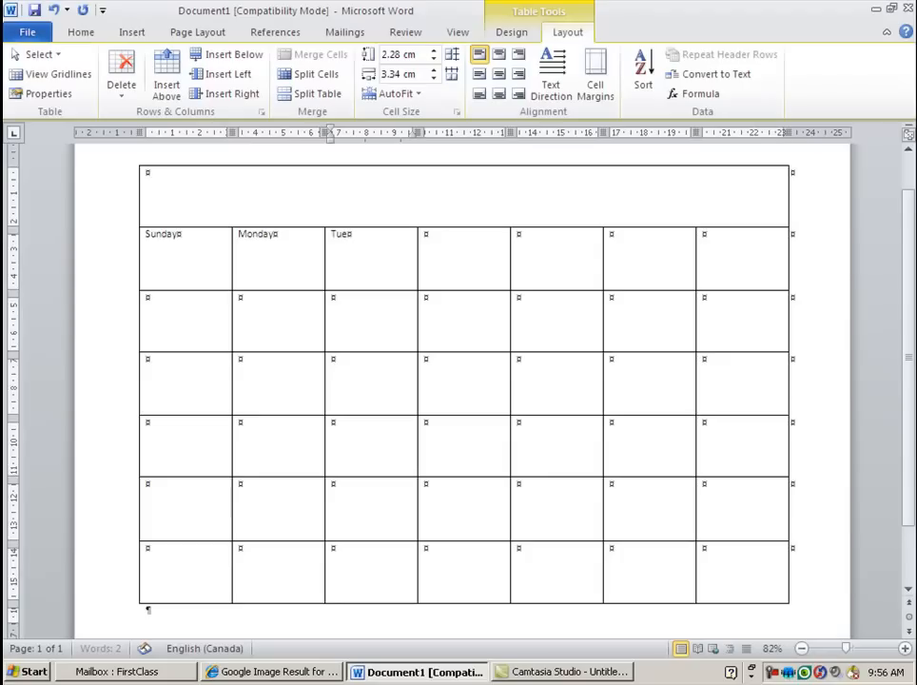
key(Tab)
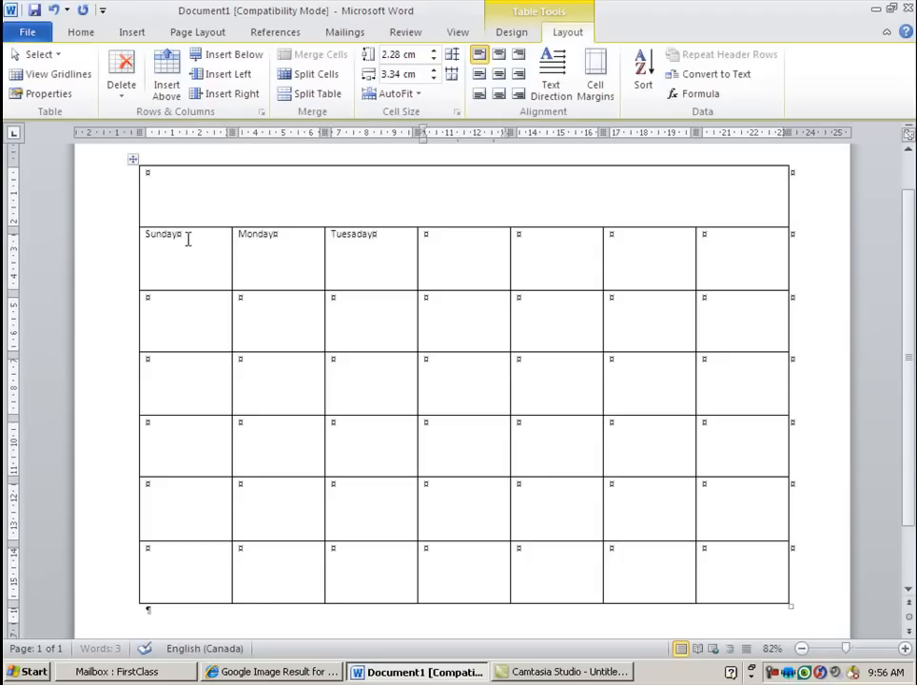
click(353, 235)
key(BackSpace)
Enter Wednesday, Thursday, Friday and Saturday in the remaining cells of the weekday row.
click(467, 235)
text(Wed)
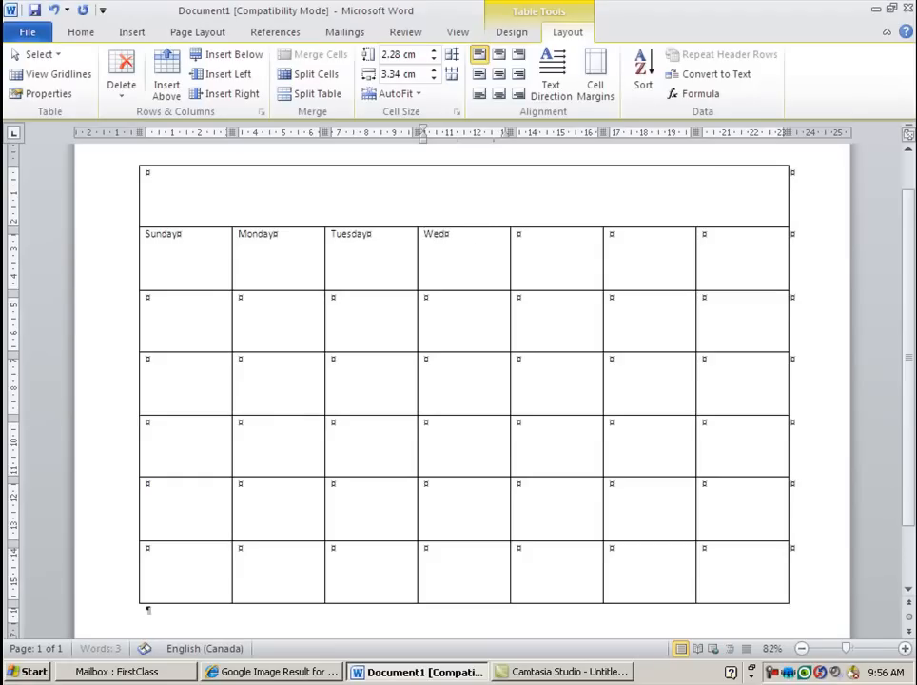
text(nesday)
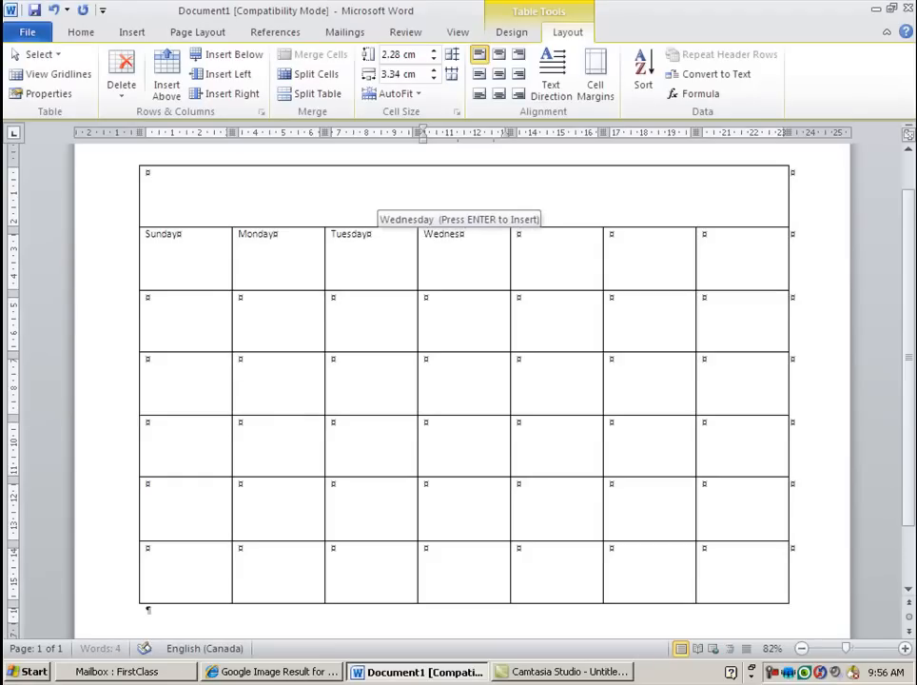
key(Tab)
text(Th)
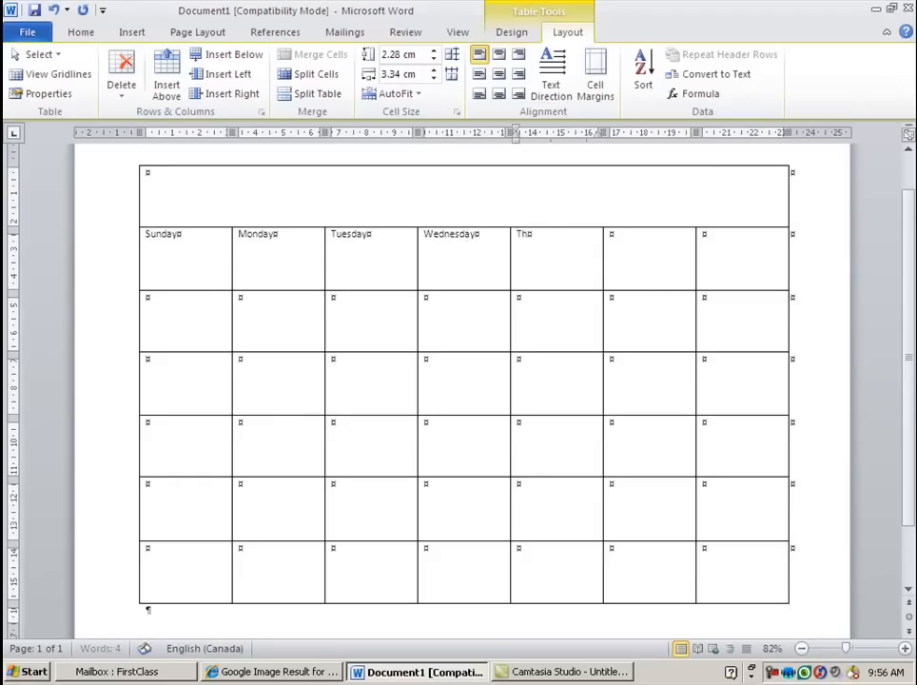
text(ursday)
key(Tab)
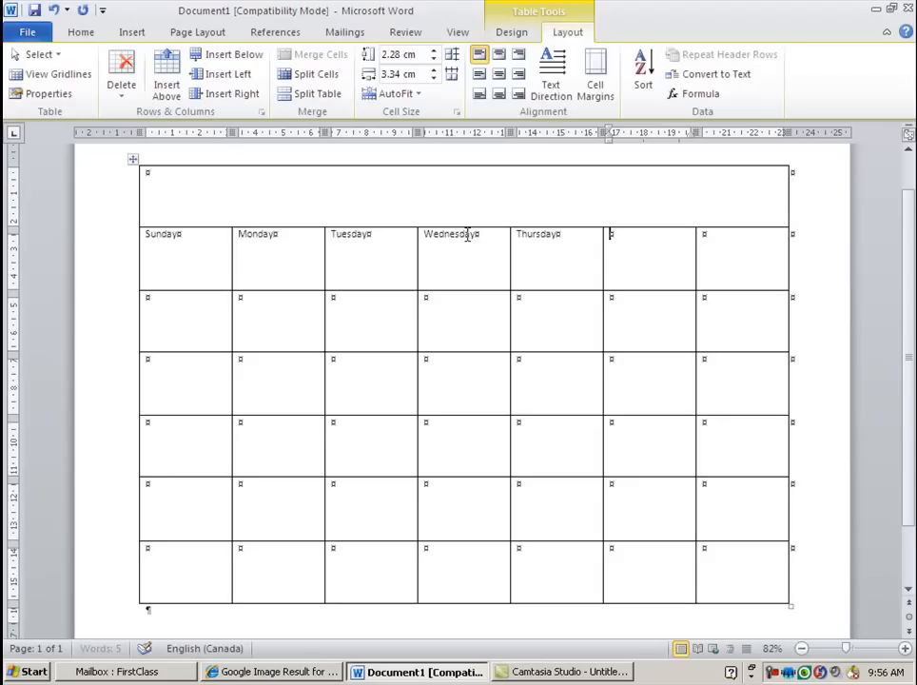
text(Friday)
key(Tab)
text(Sa)
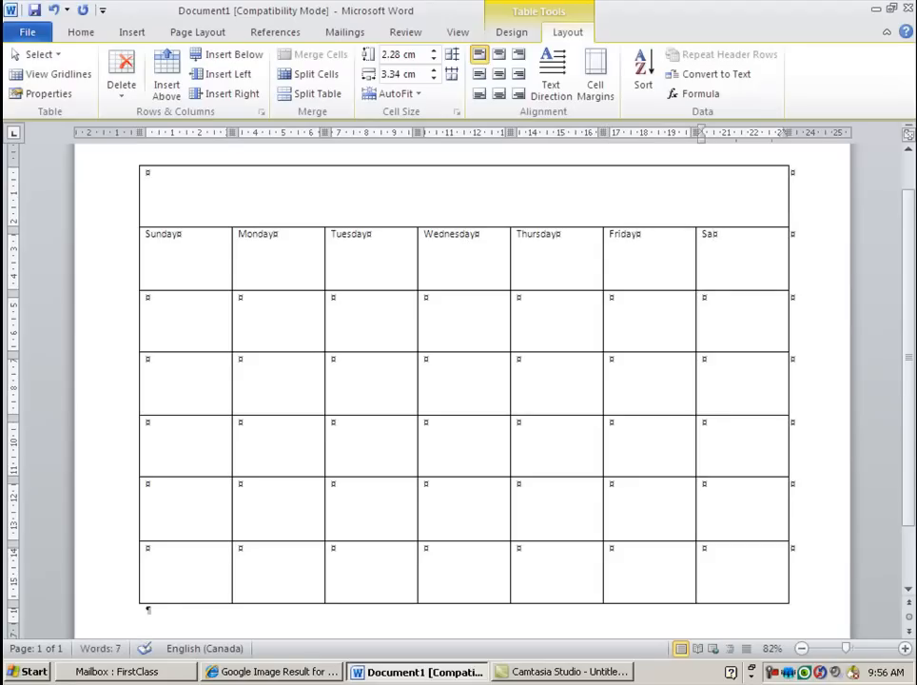
text(turday)
Center the weekday names in their row and increase their font size to 14.
click(120, 235)
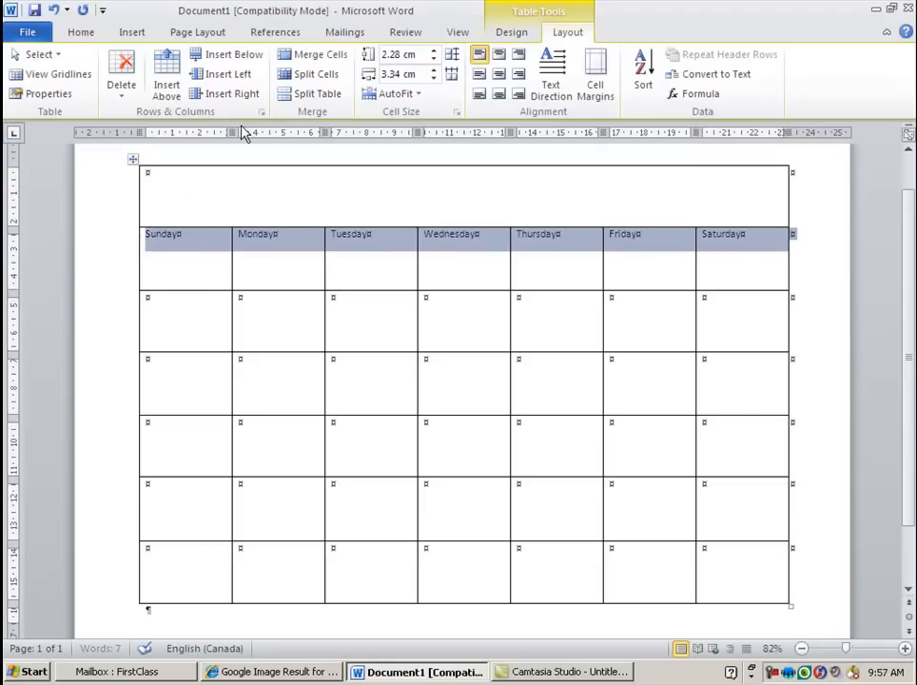
click(82, 37)
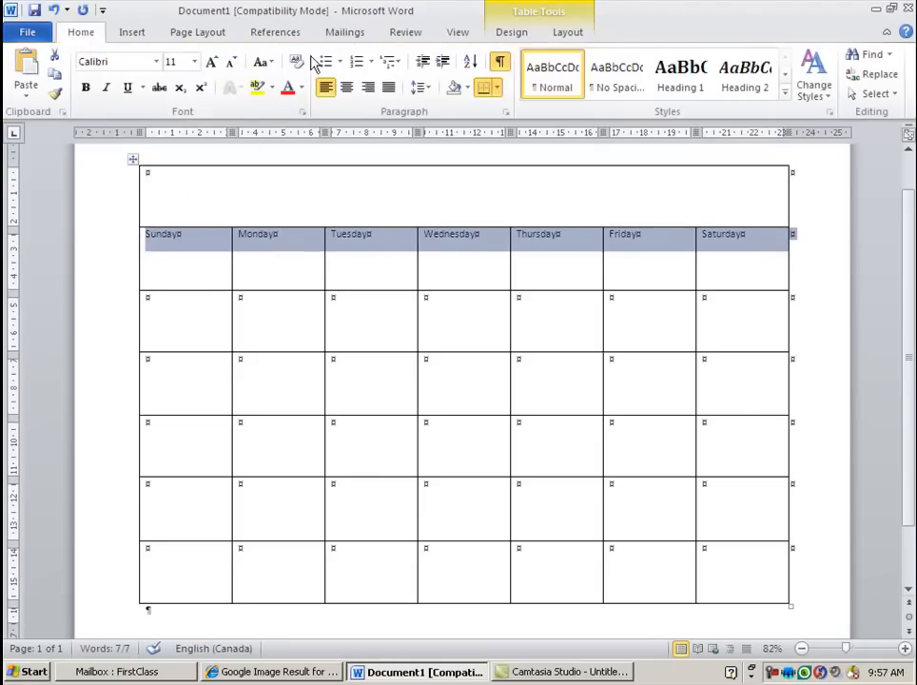
click(350, 88)
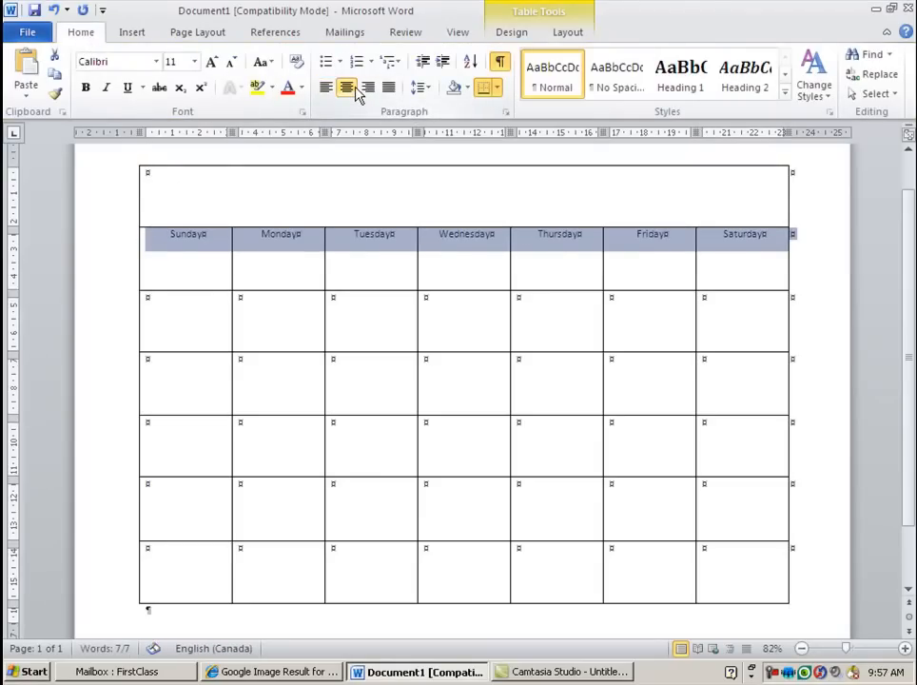
click(213, 62)
click(213, 63)
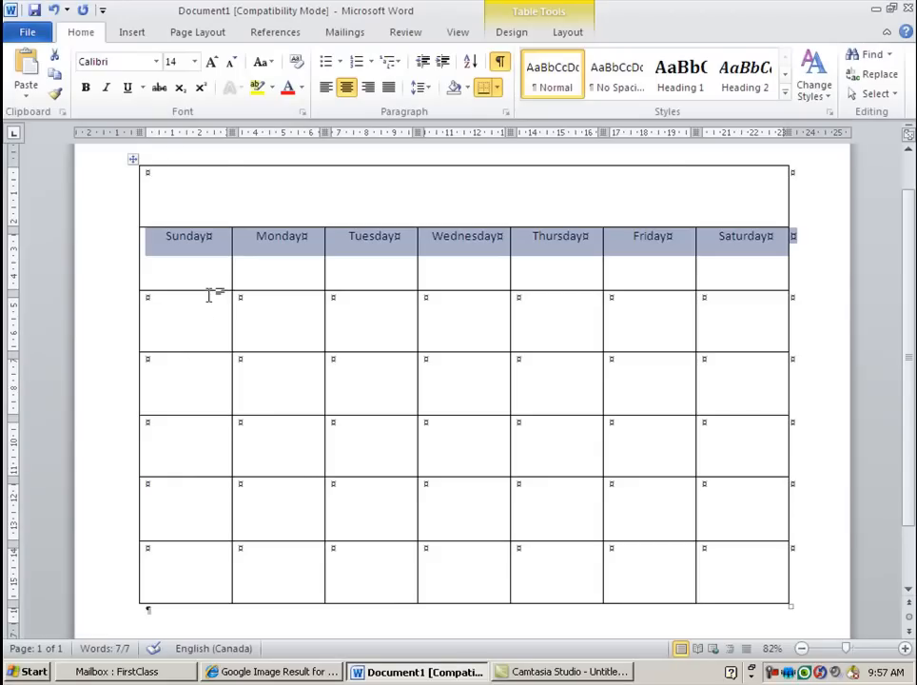
Copy the whole calendar table and paste it repeatedly below the original until the document has 12 calendar pages.
click(135, 161)
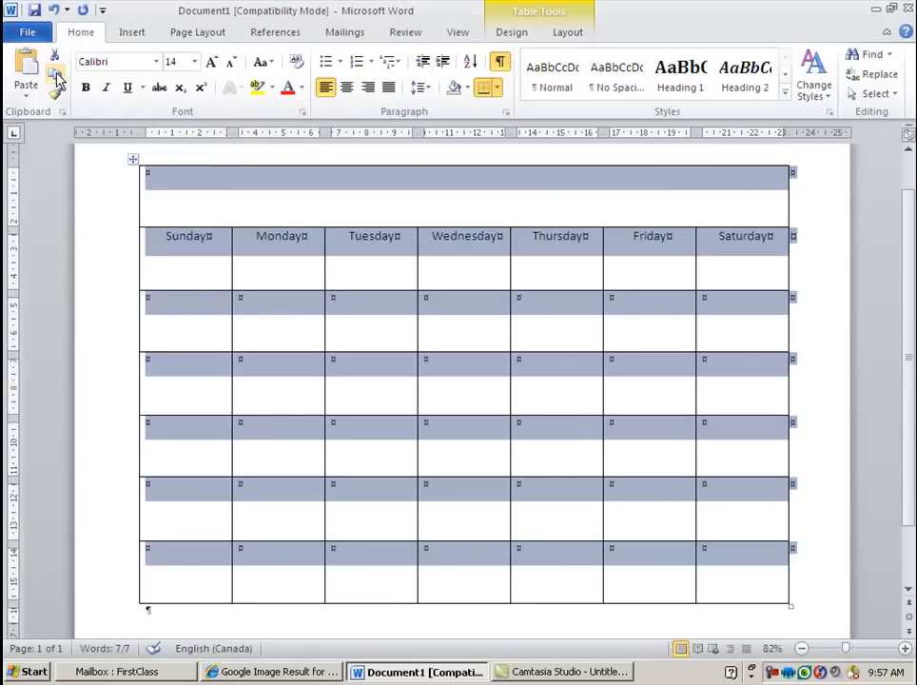
click(159, 612)
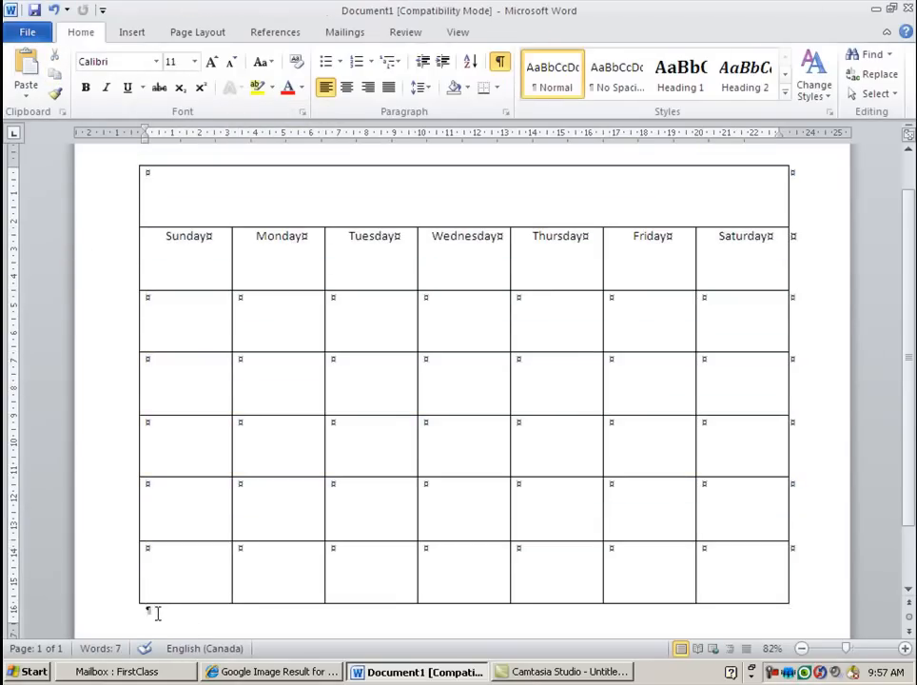
click(28, 66)
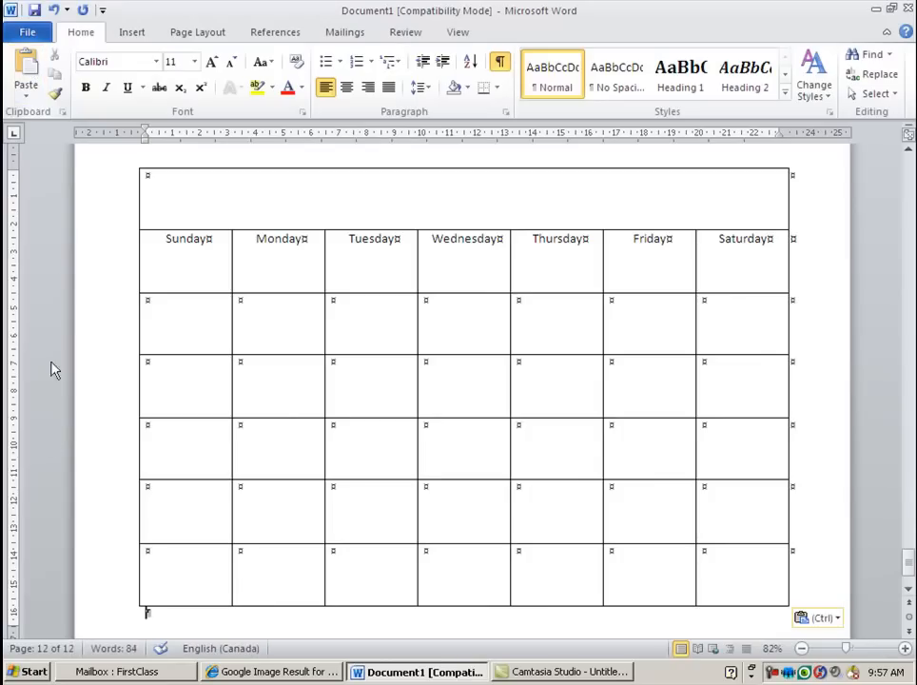
Look through the document's pages to check how the pasted calendar tables are laid out.
scroll(583, 509, down, 5)
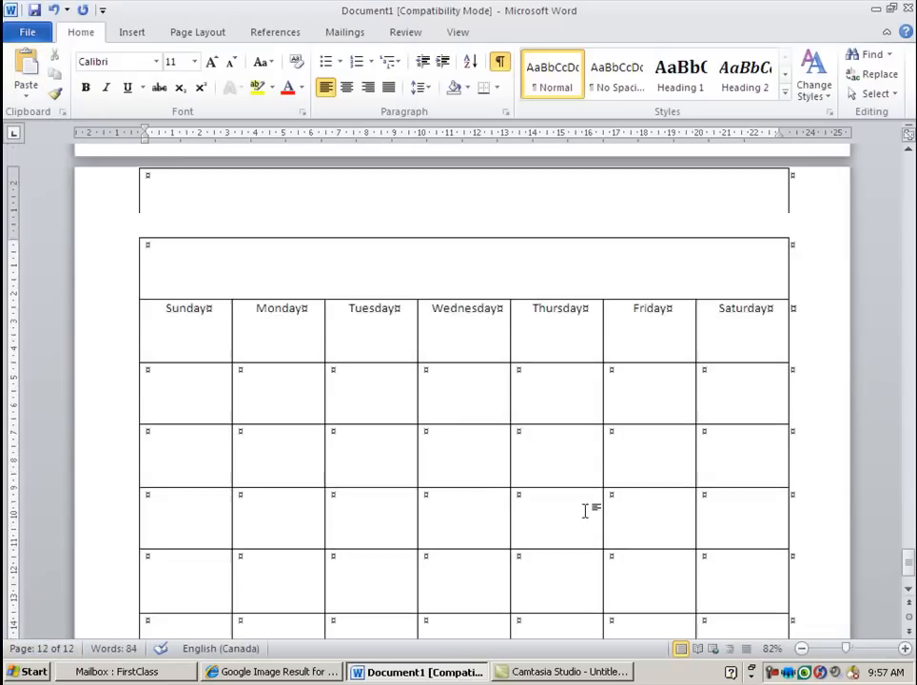
scroll(584, 507, down, 8)
scroll(584, 507, up, 8)
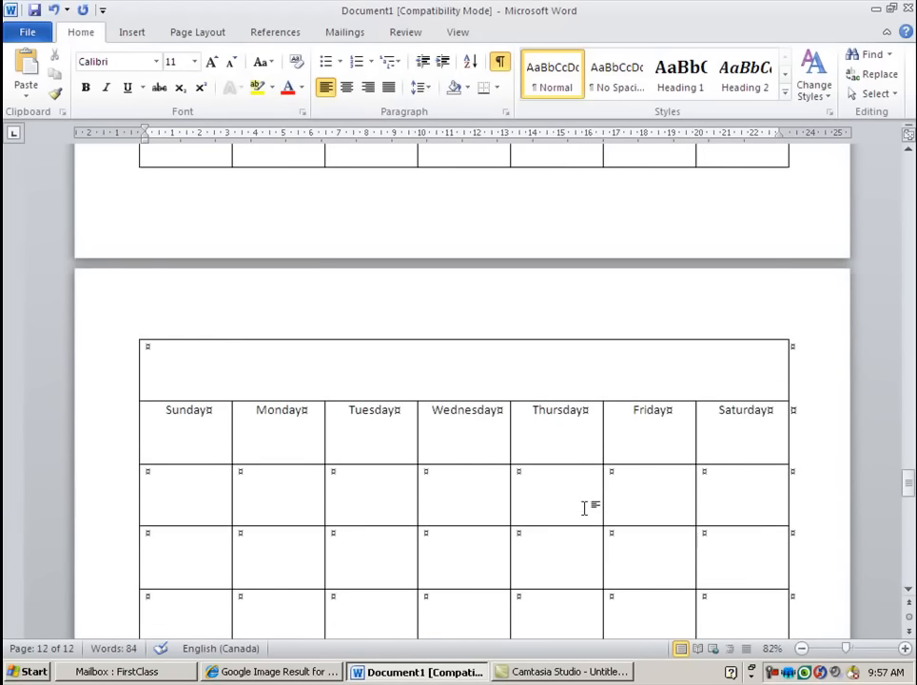
scroll(584, 507, down, 10)
scroll(584, 506, up, 11)
scroll(584, 507, down, 9)
scroll(584, 507, up, 6)
scroll(584, 507, down, 1)
scroll(584, 507, down, 8)
scroll(584, 507, up, 6)
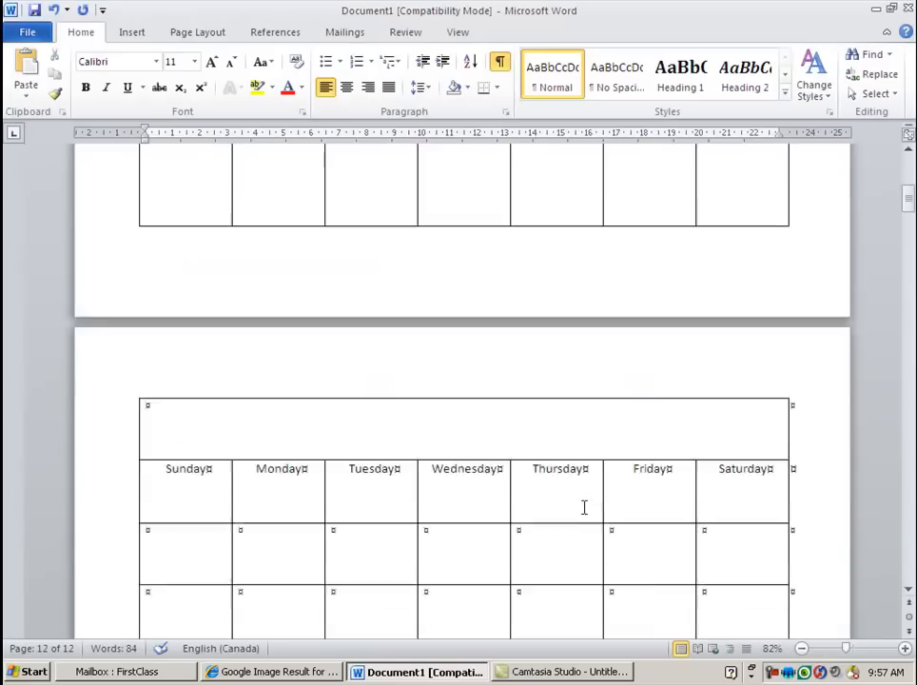
Number the first month's day cells from 1 to 30, starting with 1 in the first Friday cell.
scroll(584, 507, down, 4)
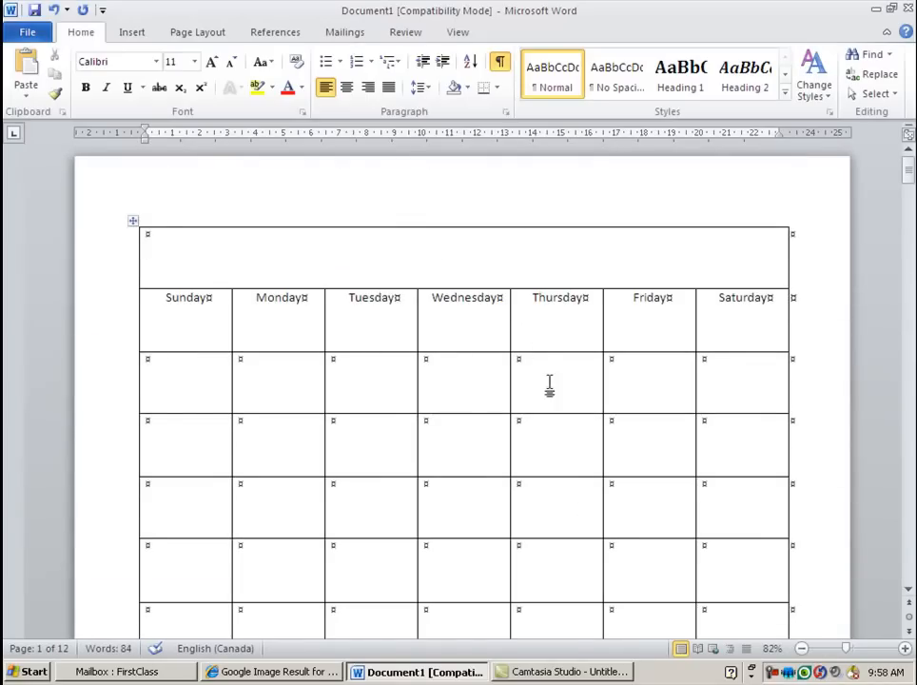
click(673, 368)
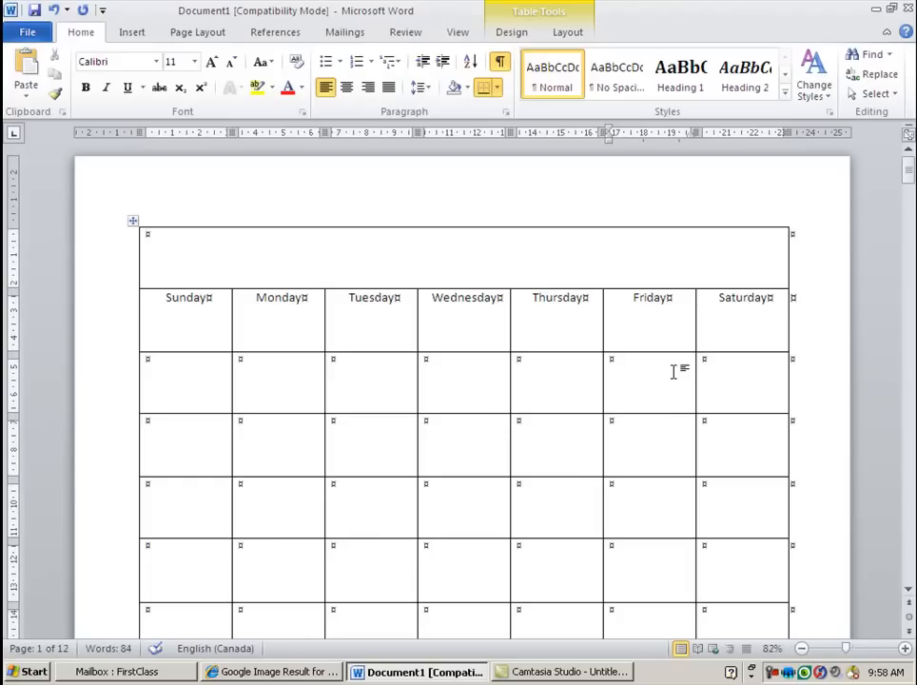
text(1)
key(Tab)
text(2)
key(Tab)
text(3)
key(Tab)
text(4)
key(Tab)
text(5)
key(Tab)
text(6)
key(Tab)
text(7)
key(Tab)
text(8)
key(Tab)
text(9)
key(Tab)
text(10)
key(Tab)
text(11)
key(Tab)
text(12)
key(Tab)
text(1314)
key(Tab)
text(15)
key(Tab)
text(16)
key(Tab)
text(17)
key(Tab)
key(Tab)
text(19)
key(Tab)
text(20)
key(Tab)
text(21)
key(Tab)
text(22)
key(Tab)
text(23)
key(Tab)
text(24)
key(Tab)
text(25)
key(Tab)
text(26)
key(Tab)
text(27)
key(Tab)
text(28)
key(Tab)
text(29)
key(Tab)
text(30)
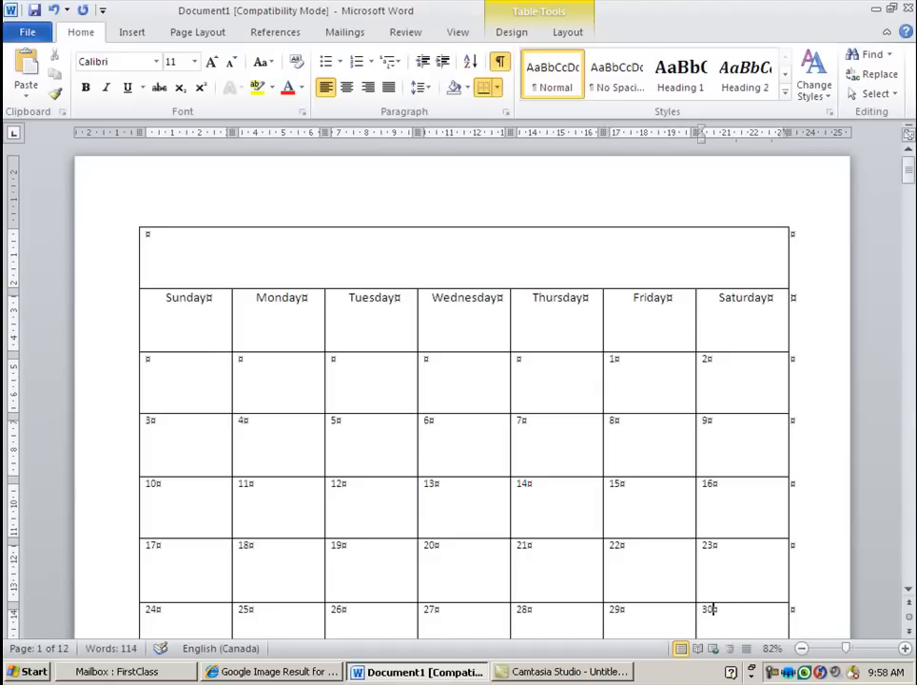
Split the first month's cell for day 24 with a diagonal line from its upper-right to lower-left corner, using Draw Table.
drag(908, 173, 908, 192)
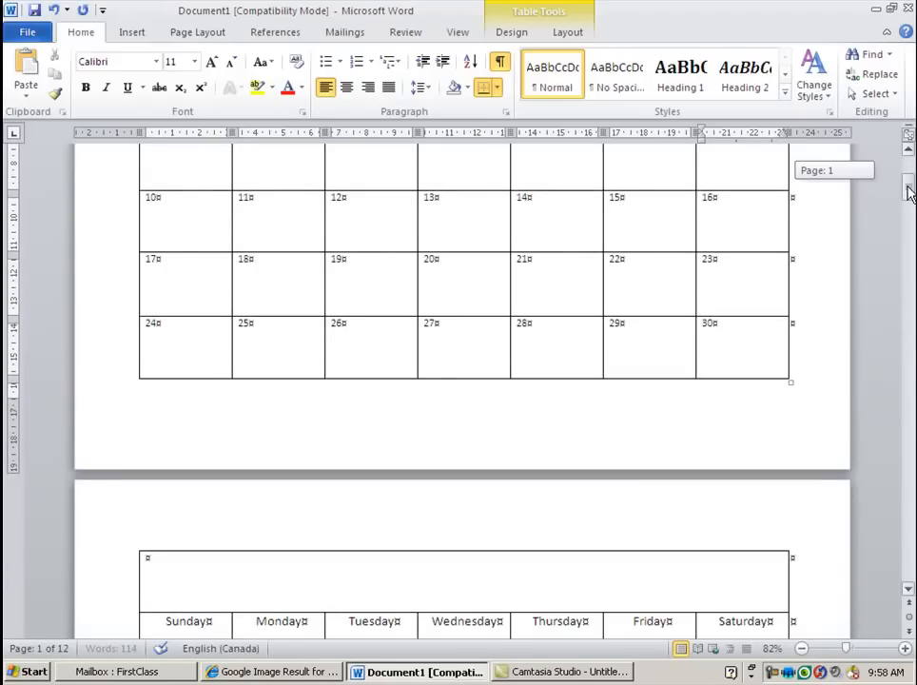
drag(908, 192, 909, 189)
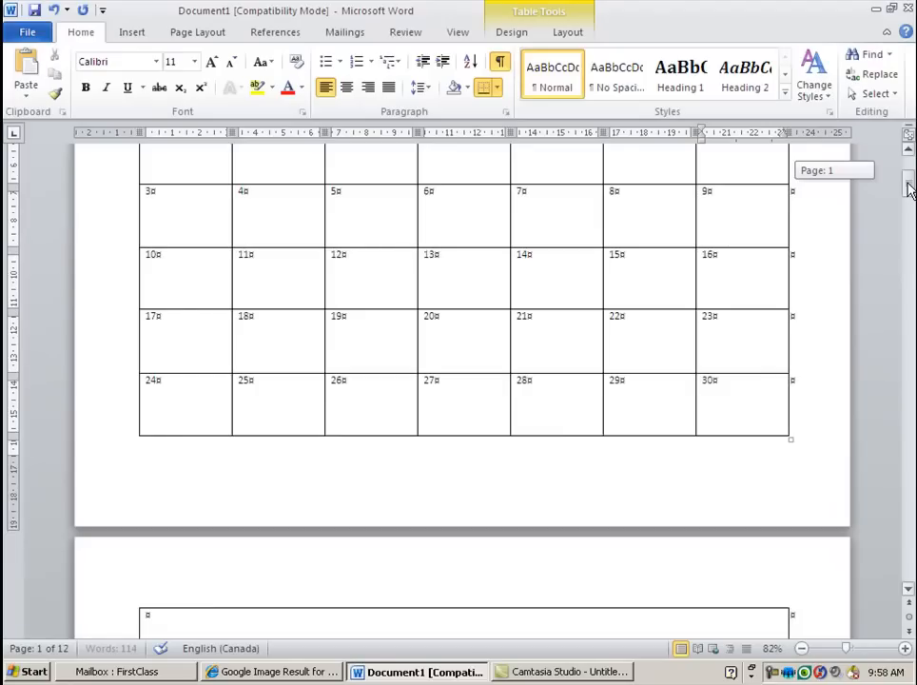
drag(908, 190, 908, 190)
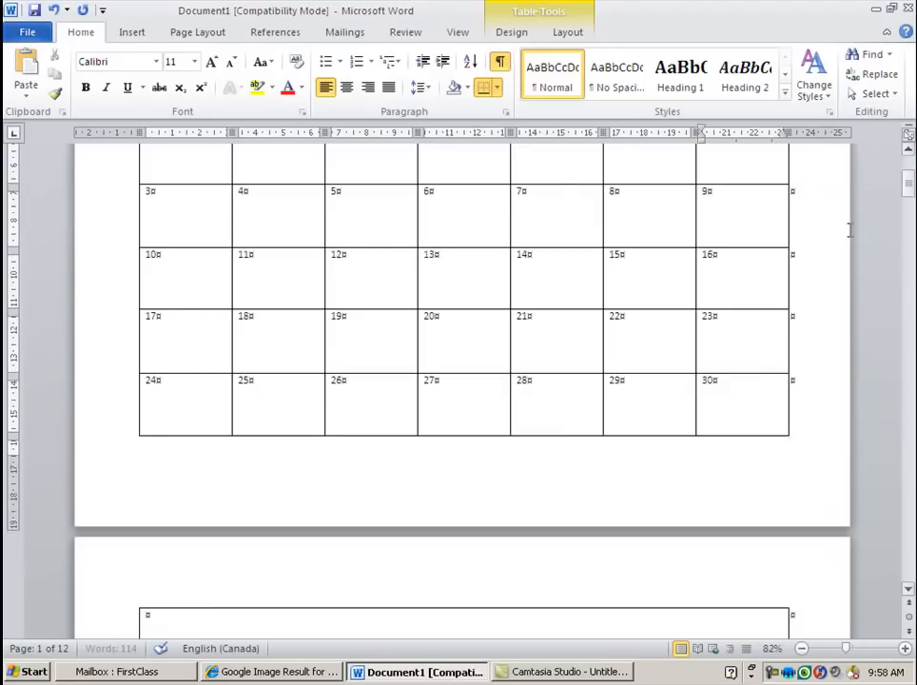
click(580, 32)
click(511, 33)
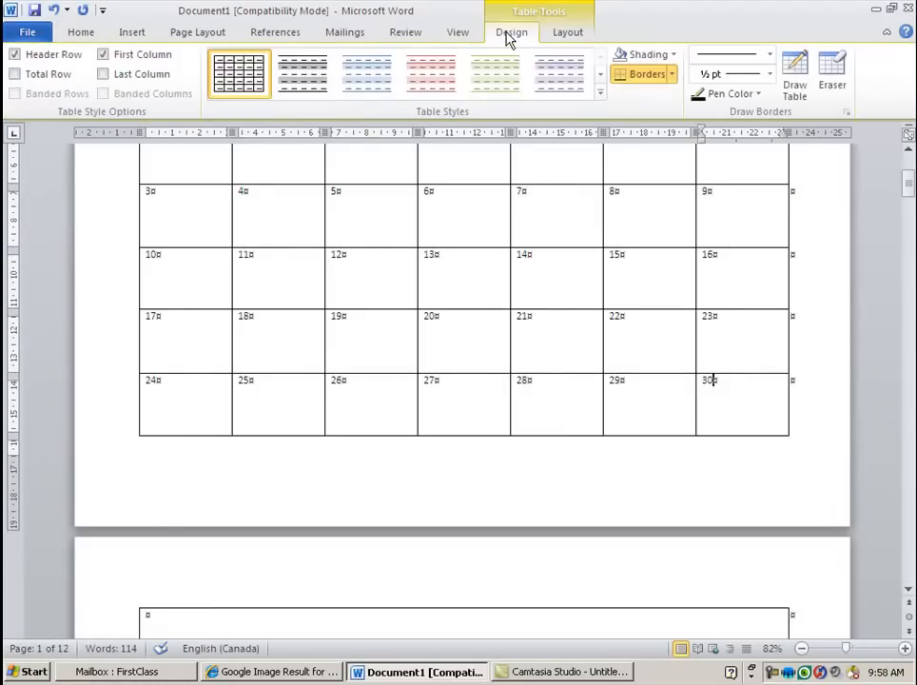
click(795, 68)
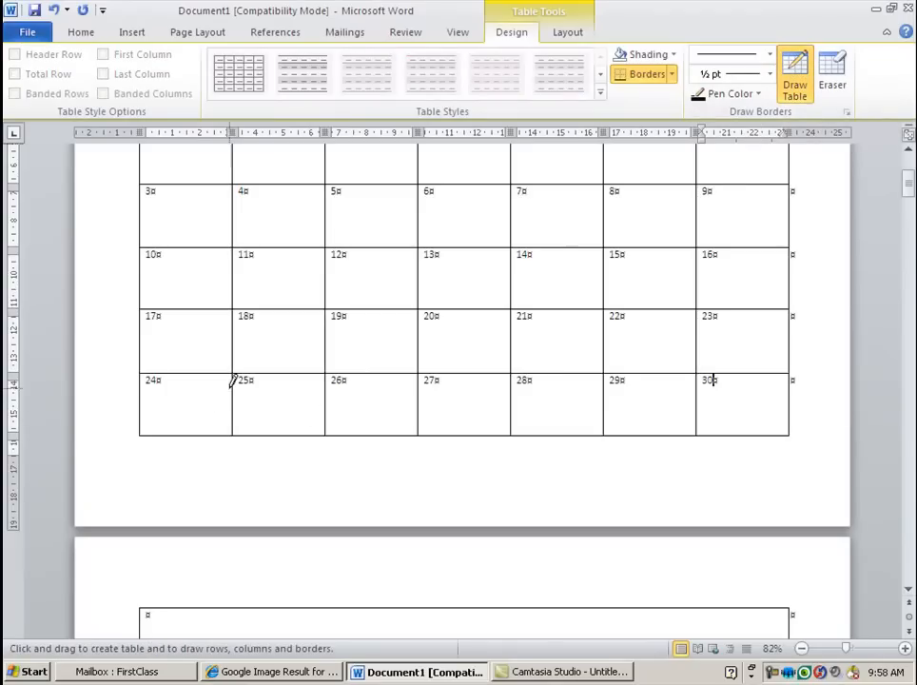
mouse_move(229, 373)
mouse_down()
mouse_move(166, 389)
mouse_move(142, 431)
mouse_up()
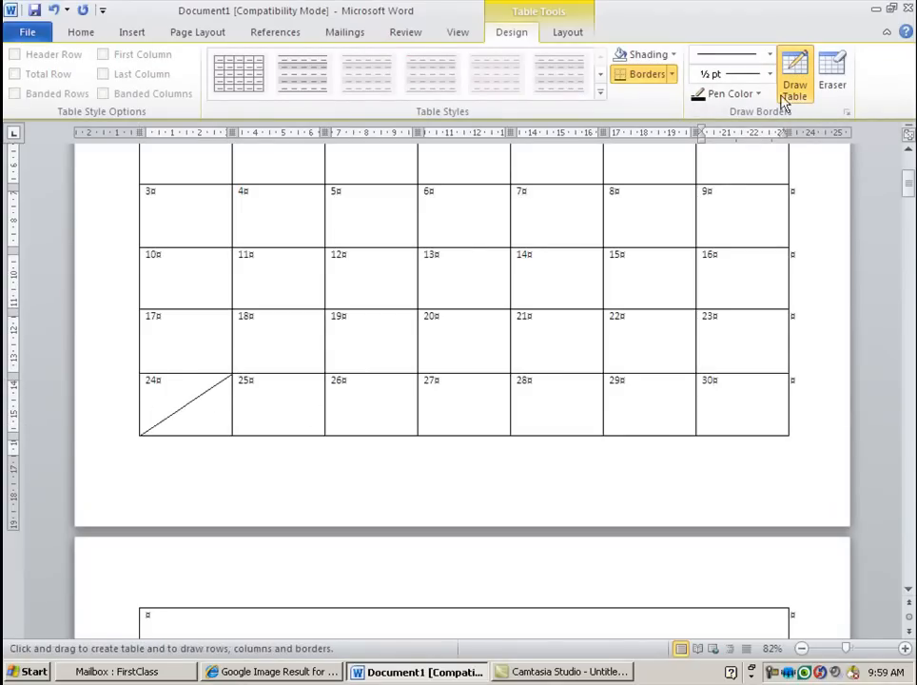
click(795, 68)
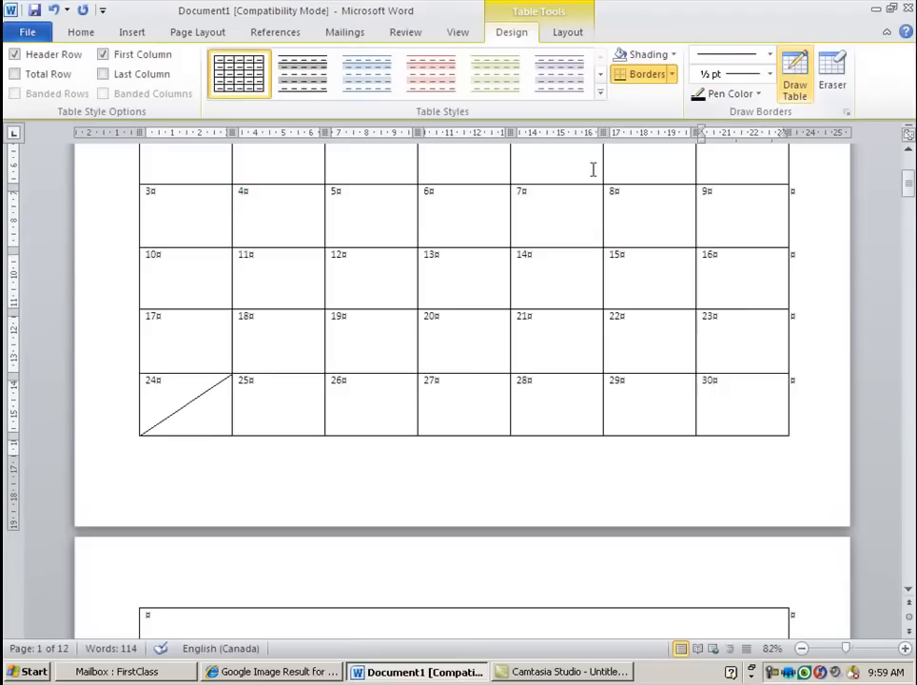
Add two blank lines below the 24 in the split cell and remove the space after its paragraphs.
click(174, 381)
key(Return)
key(Return)
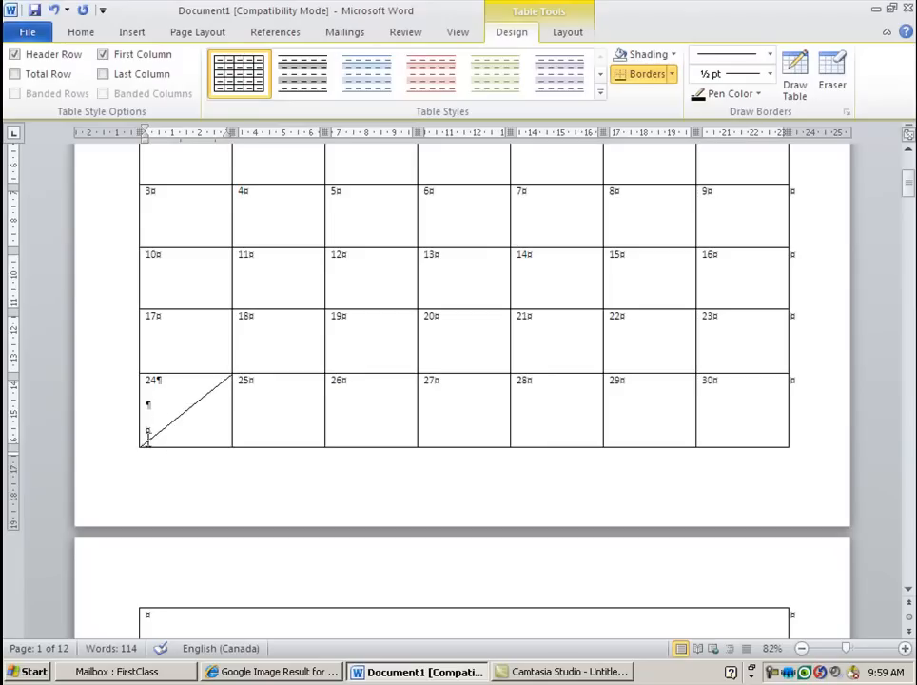
drag(158, 380, 169, 413)
click(81, 34)
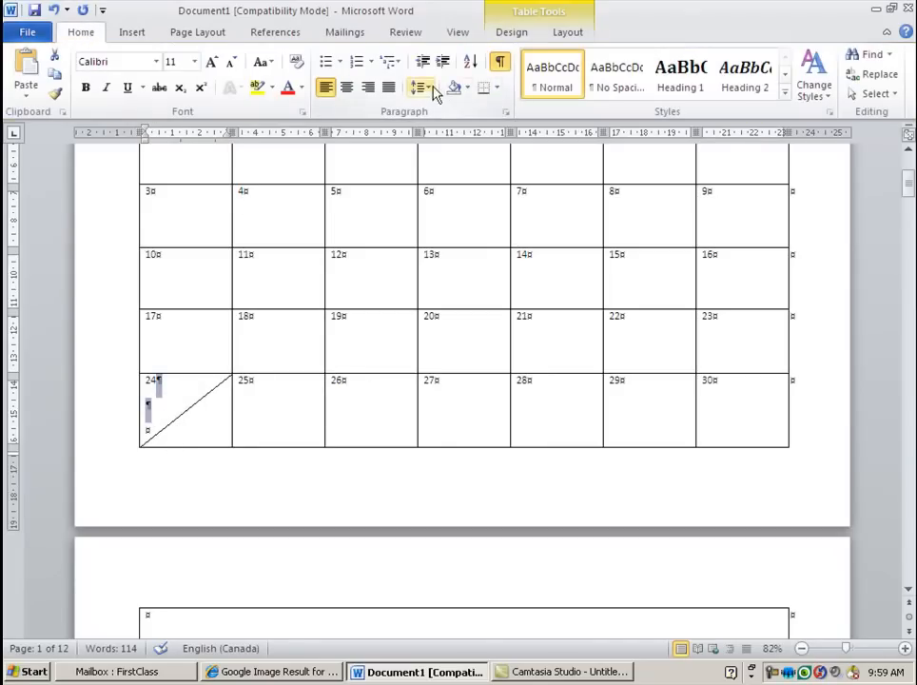
click(420, 86)
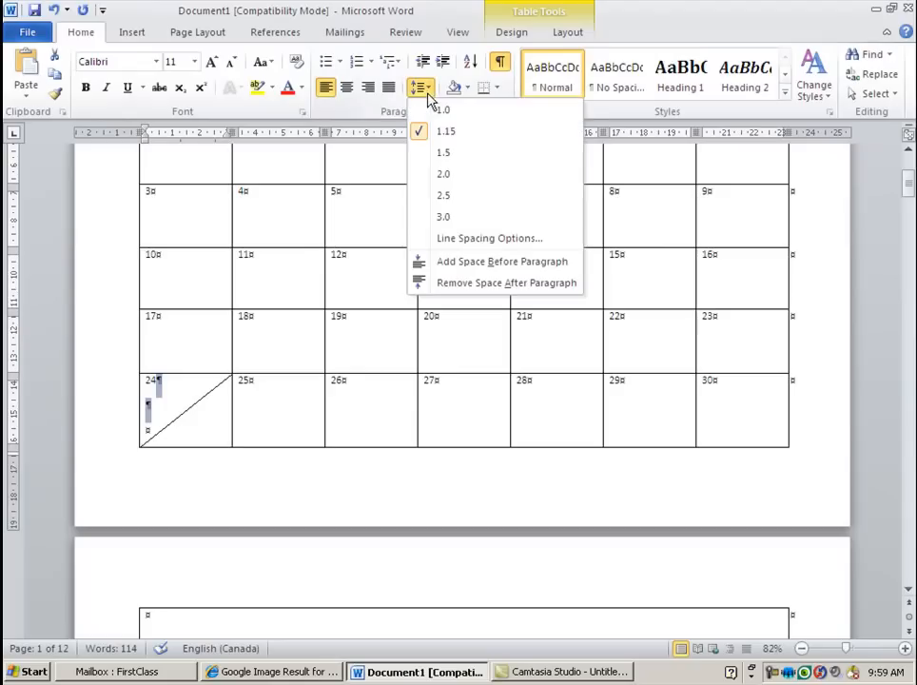
click(457, 283)
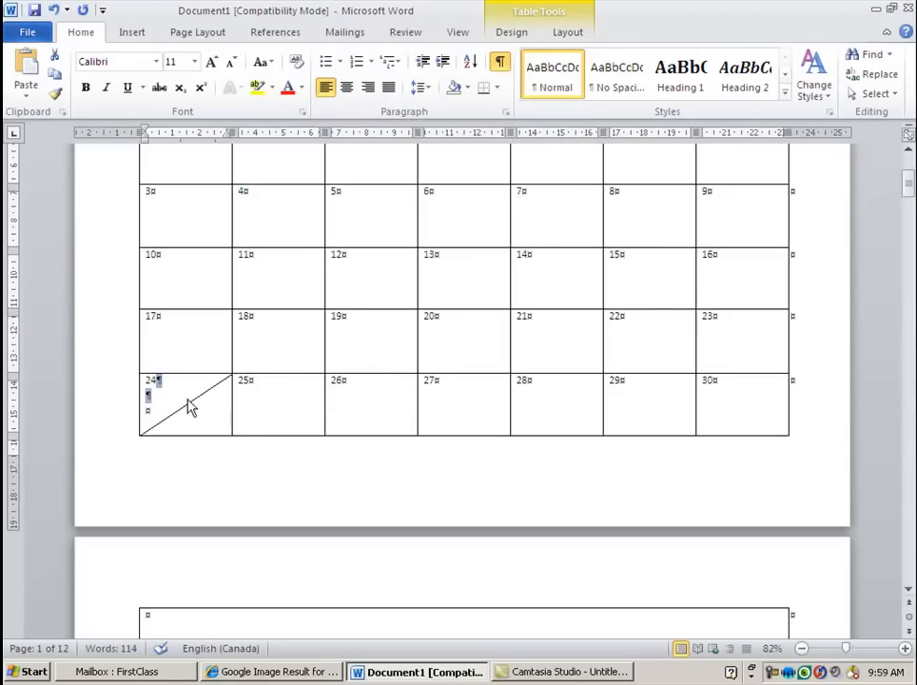
key(Return)
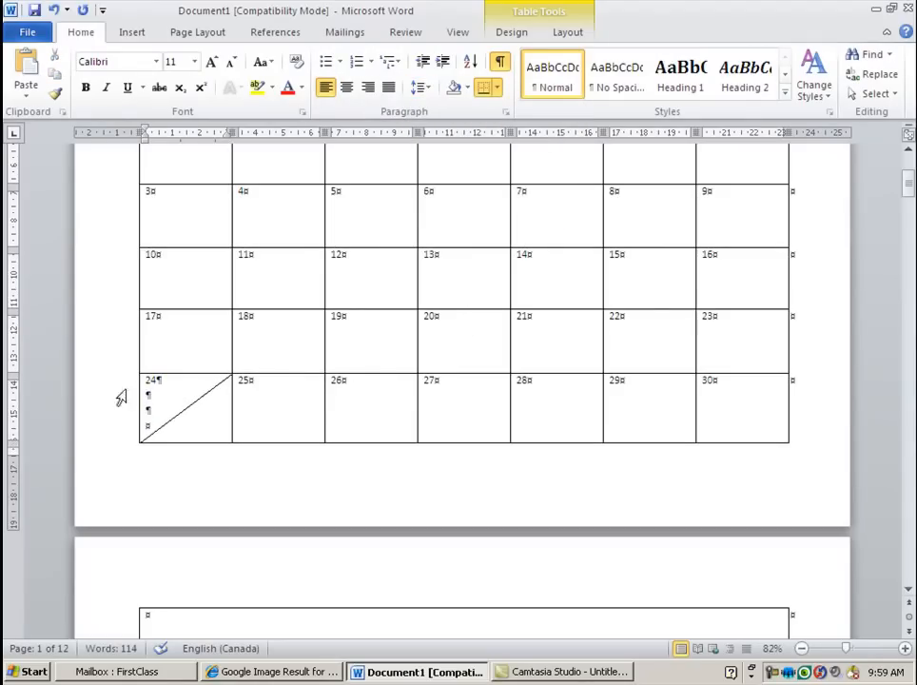
key(BackSpace)
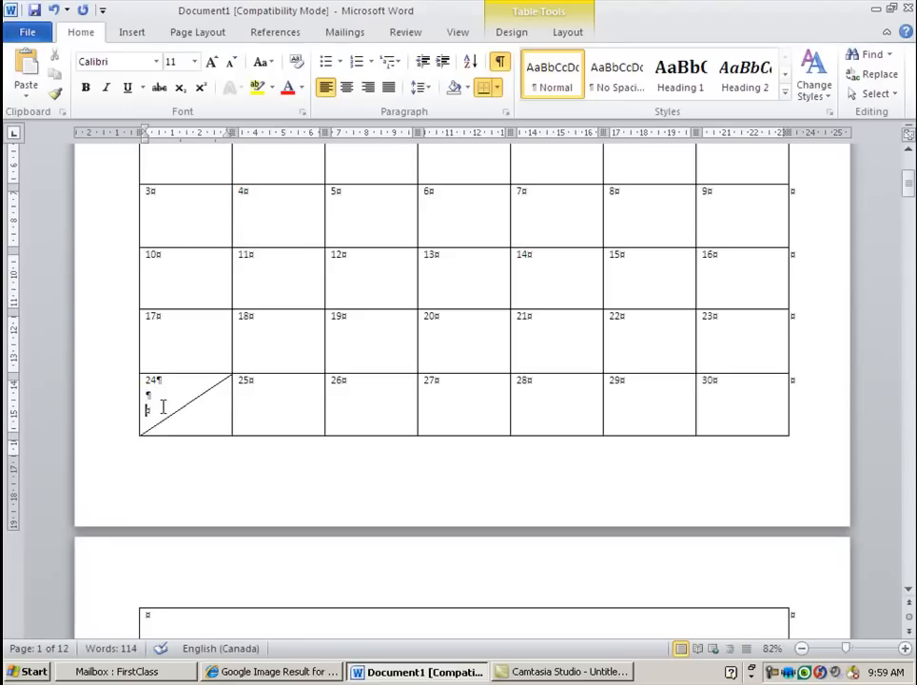
Enter a right-aligned 31 on the last line of the split cell and hide the formatting marks.
click(367, 86)
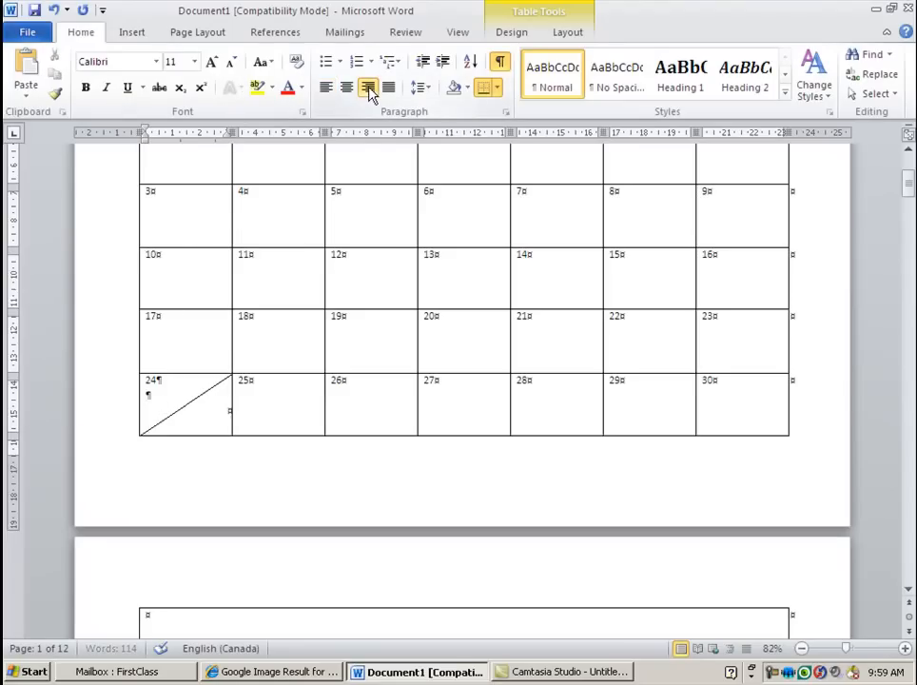
text(31)
click(499, 63)
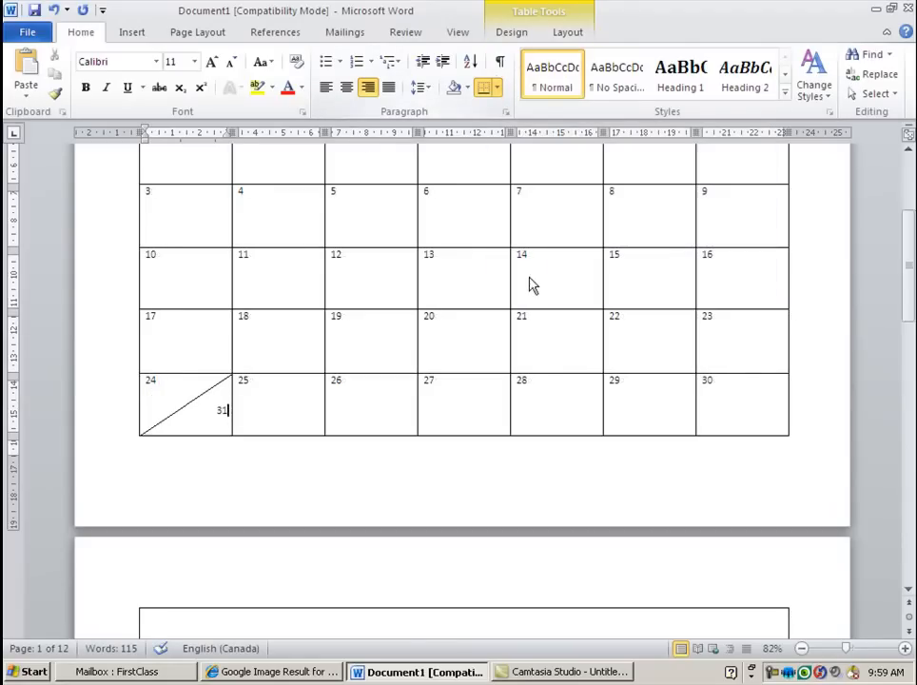
Look over the first month's calendar page and the start of the next one to check the layout.
scroll(510, 329, up, 4)
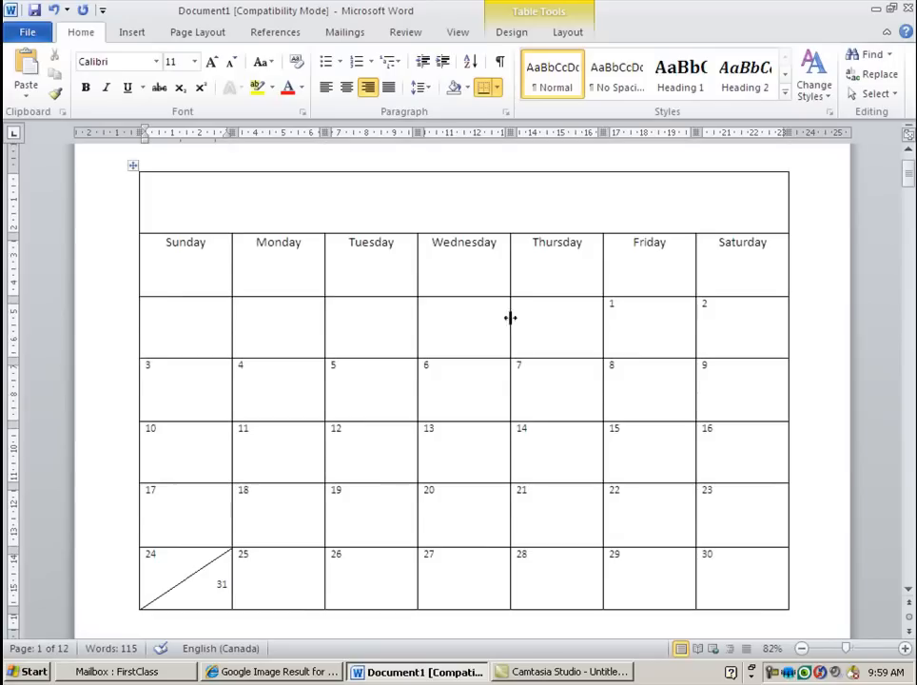
scroll(510, 318, down, 1)
scroll(486, 318, down, 20)
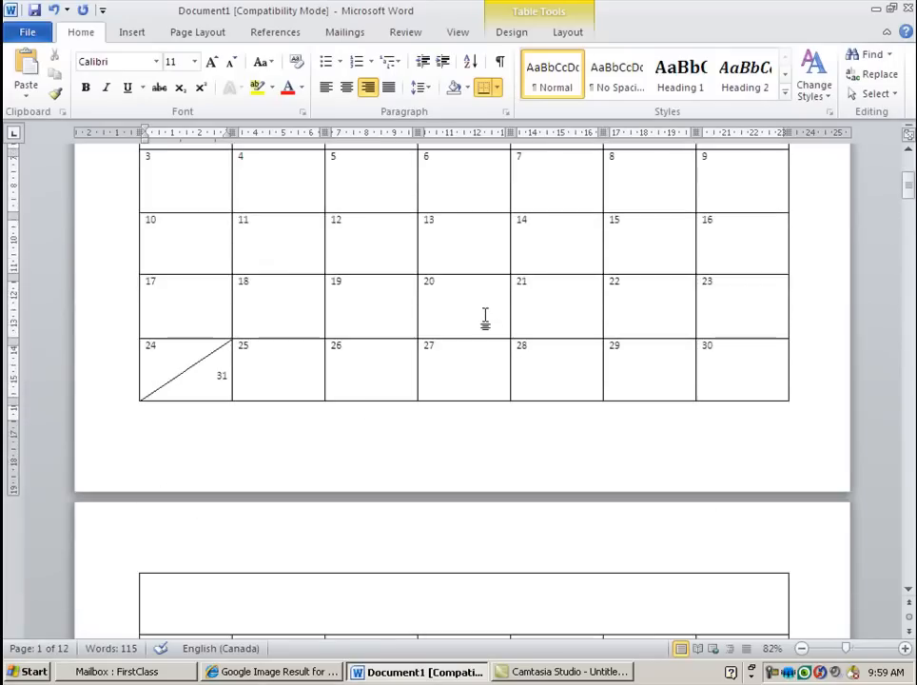
scroll(483, 315, down, 10)
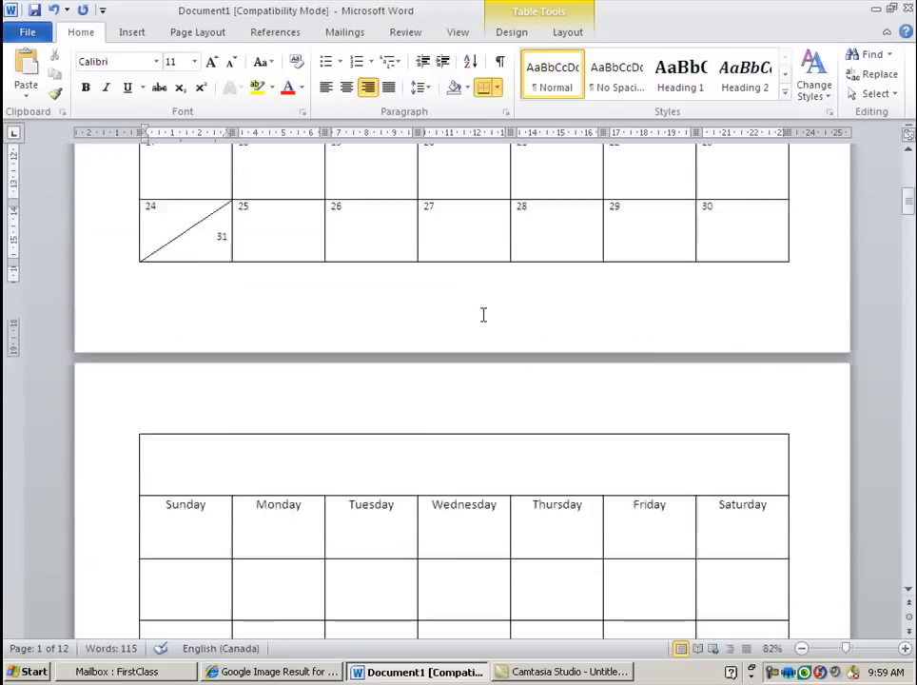
scroll(483, 312, up, 3)
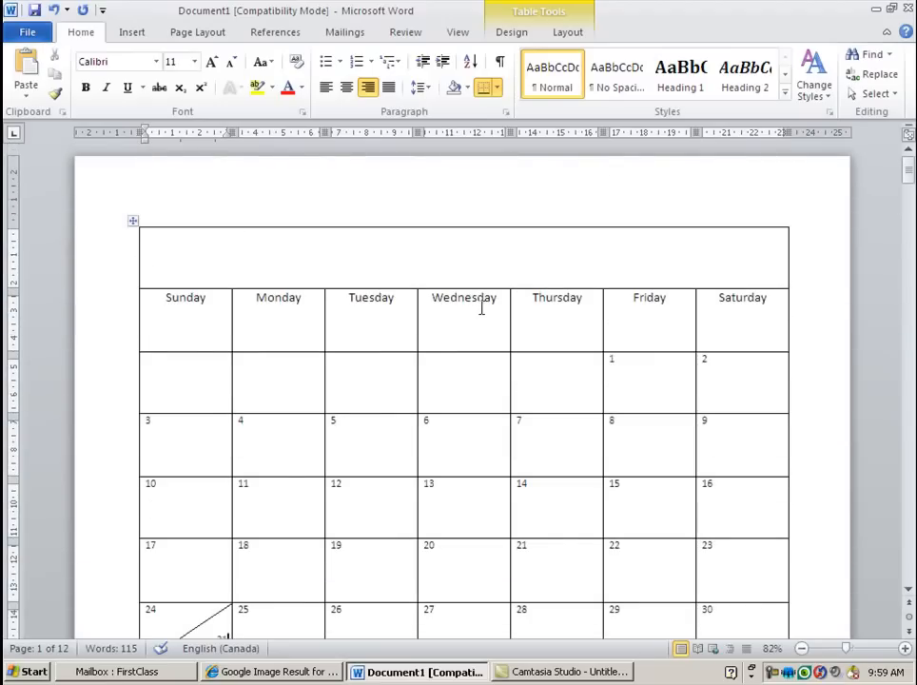
scroll(530, 297, down, 3)
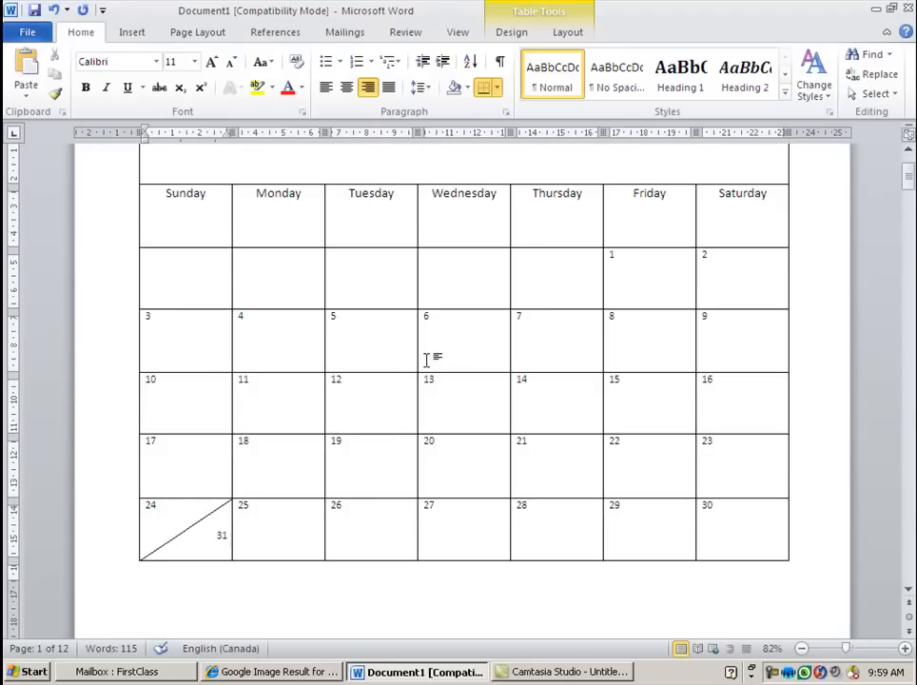
scroll(418, 367, up, 1)
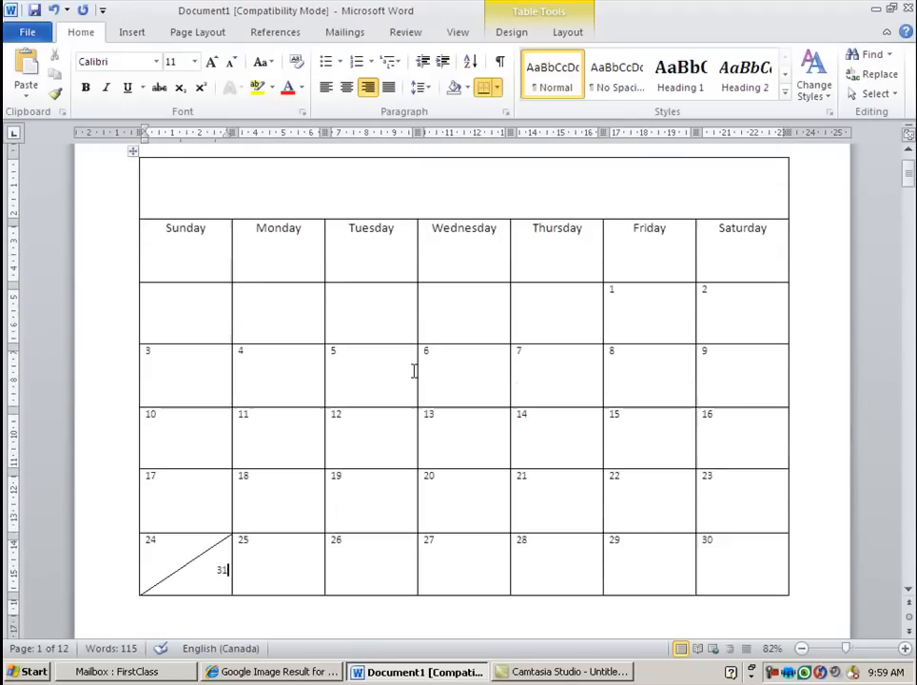
Switch to Internet Explorer and copy the enlarged white-sand beach picture found in the Google image results for beaches.
click(278, 671)
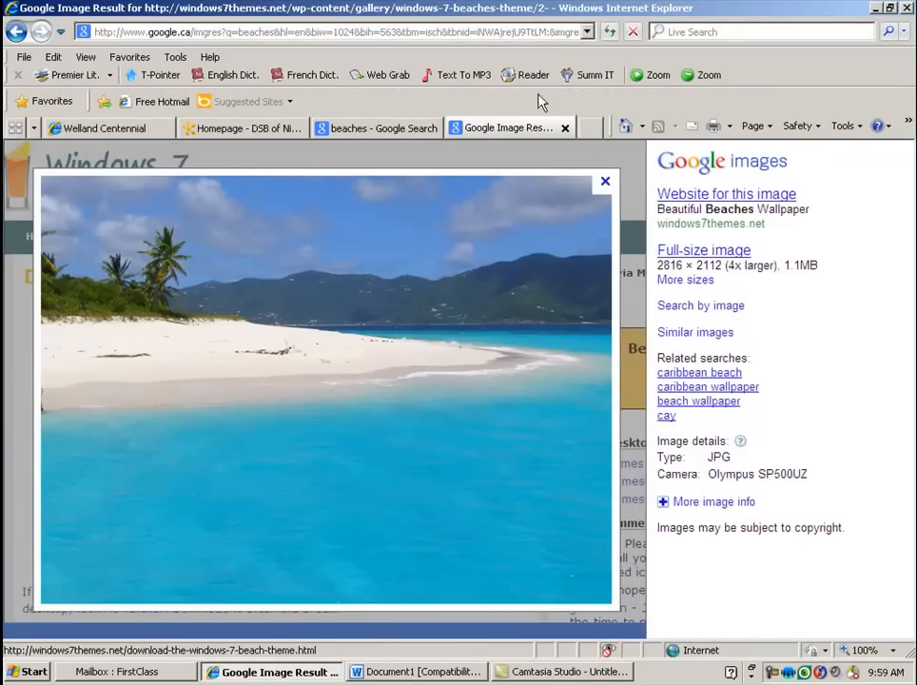
click(395, 128)
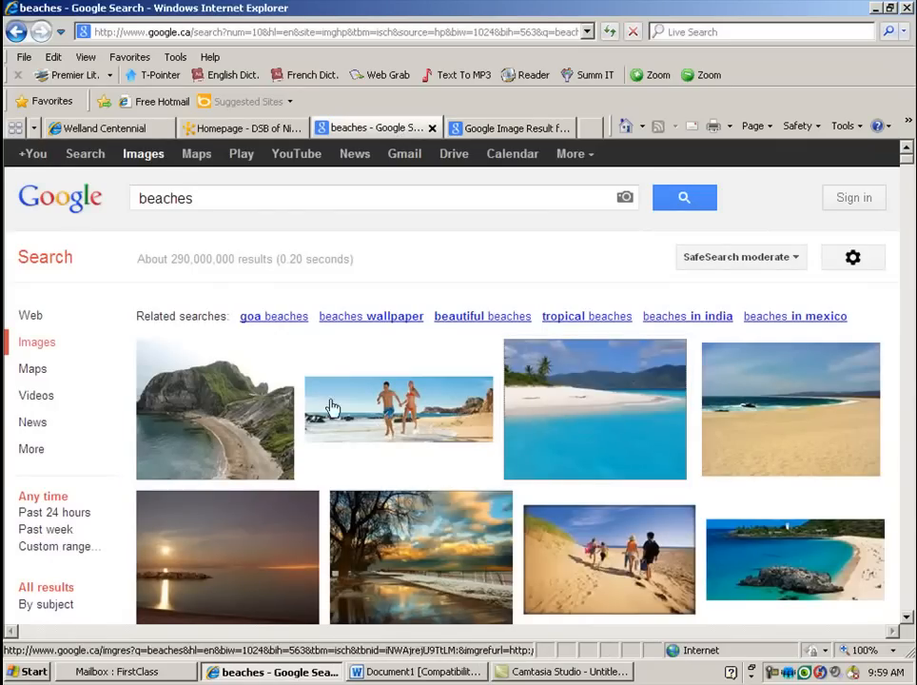
mouse_move(620, 391)
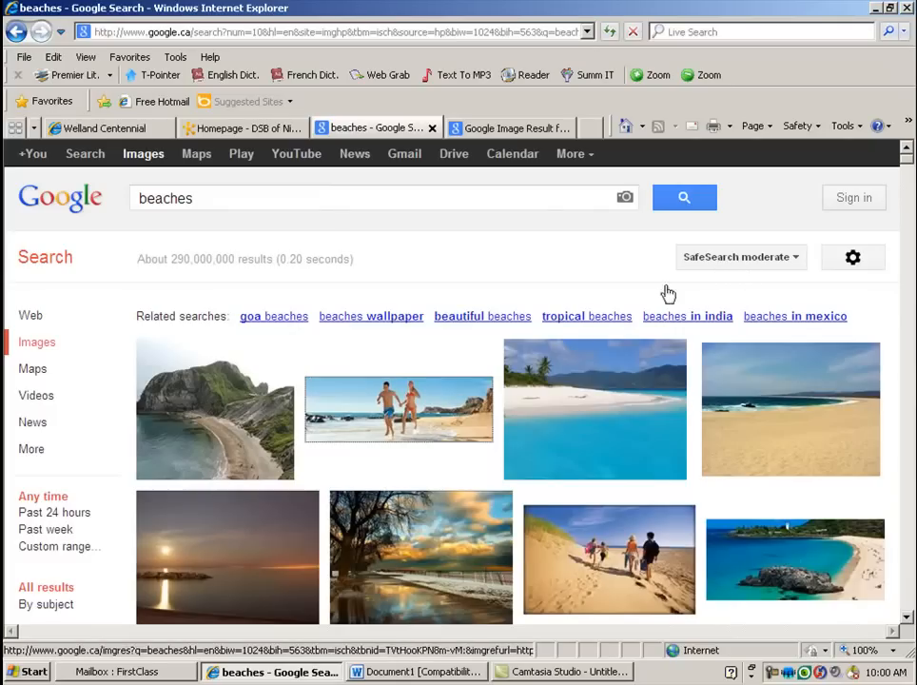
mouse_move(616, 413)
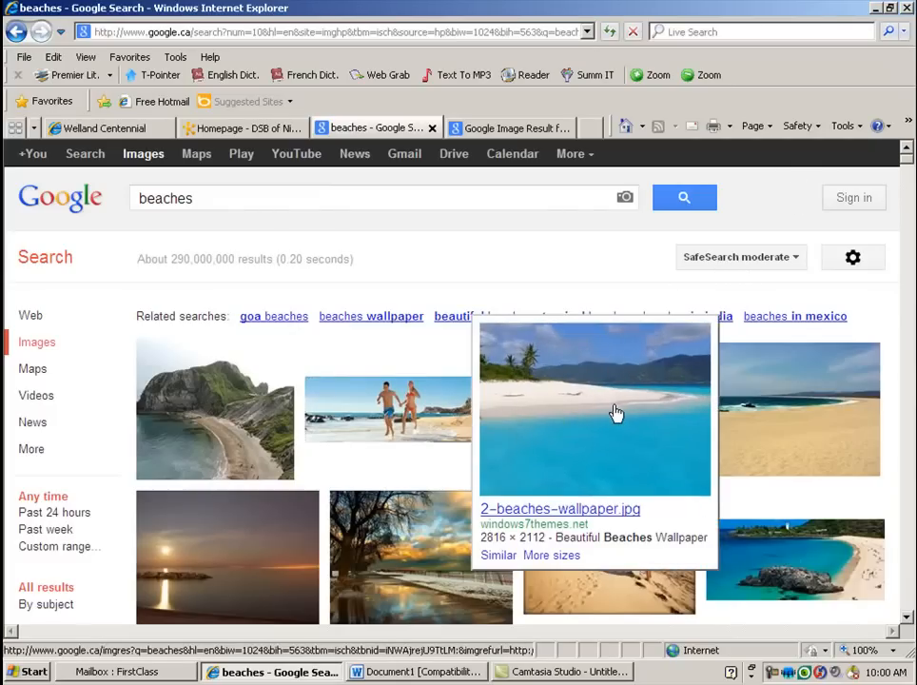
click(496, 136)
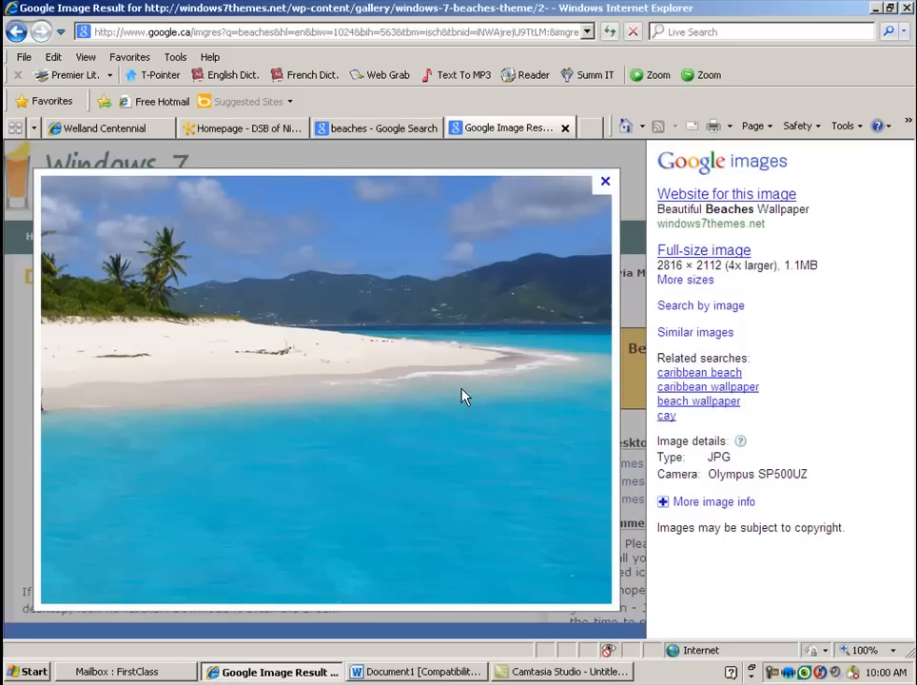
right_click(404, 391)
click(432, 275)
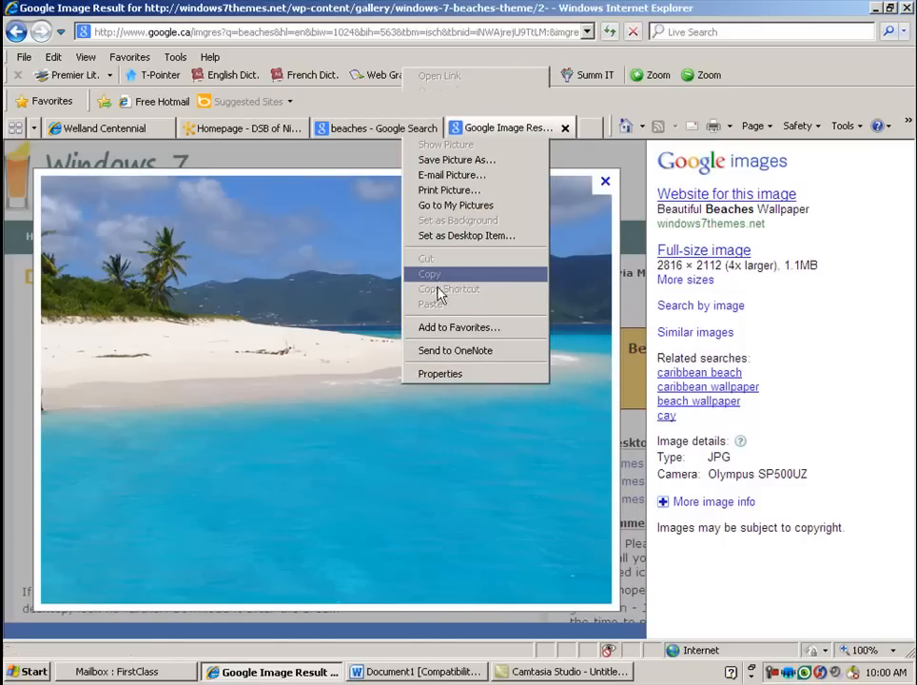
Switch back to Word, paste the beach picture into the first month's empty top row, and check the page layout.
click(398, 670)
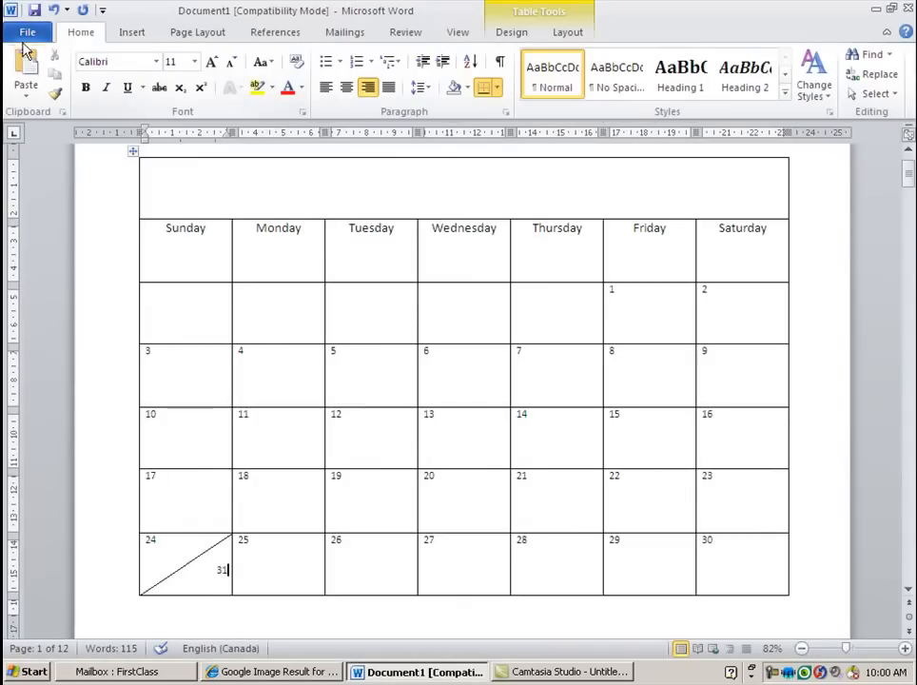
click(178, 184)
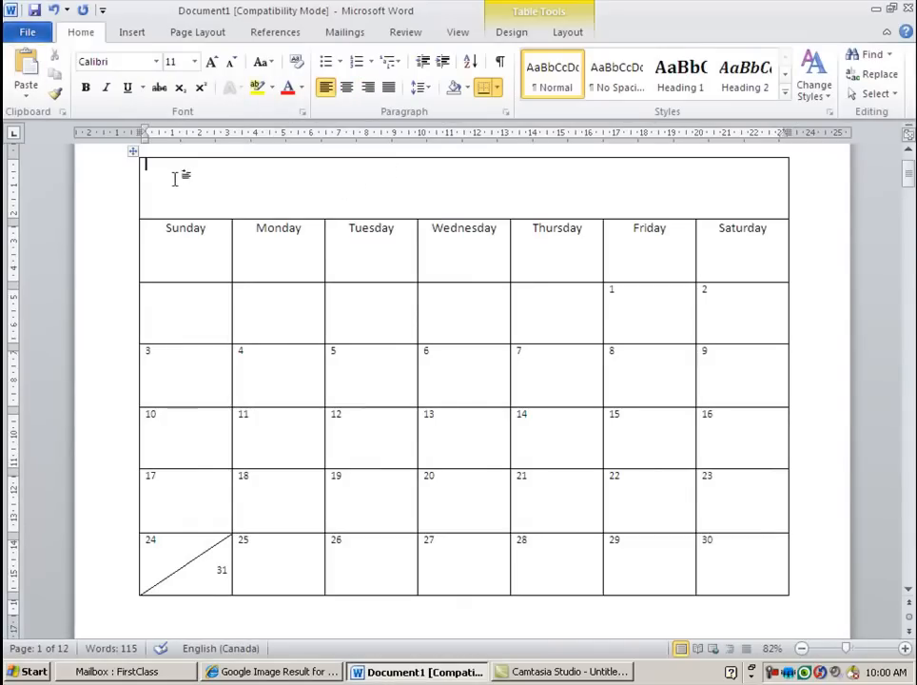
click(25, 76)
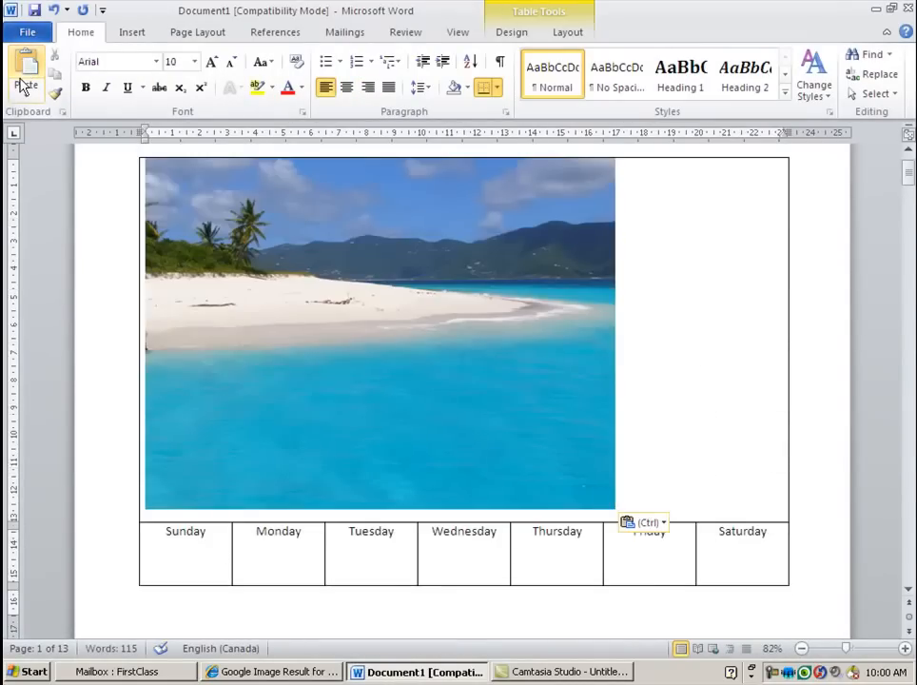
scroll(666, 418, down, 10)
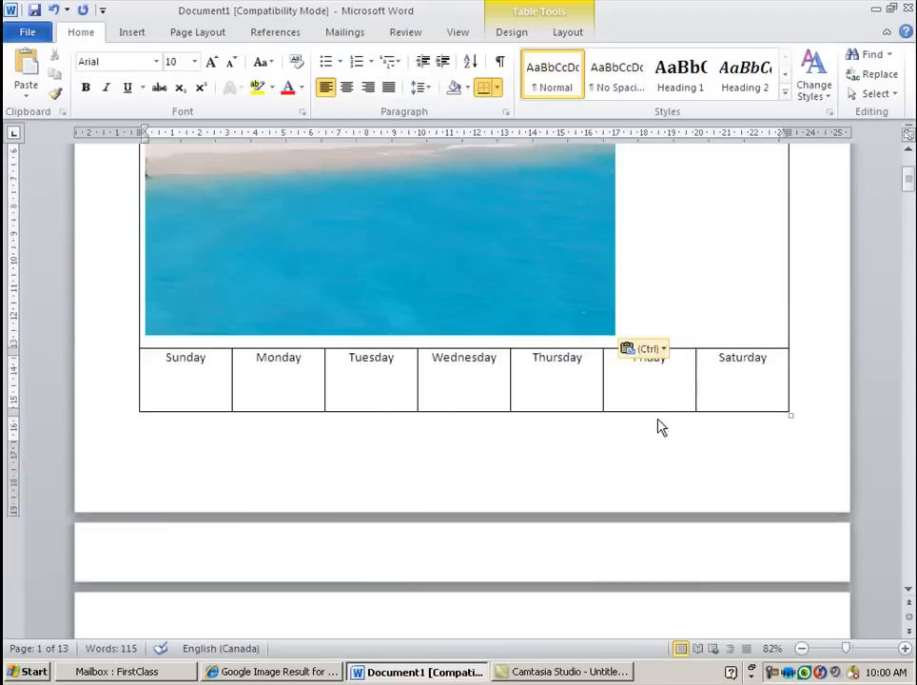
scroll(651, 420, down, 15)
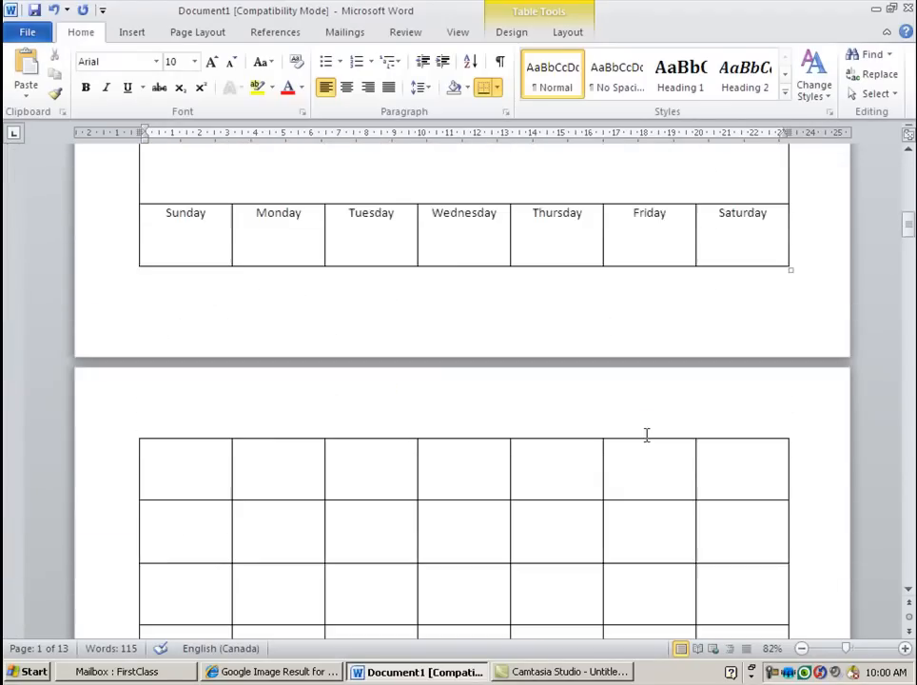
Set the text wrapping of the beach picture in the first month's top row to In Front of Text.
scroll(641, 443, up, 15)
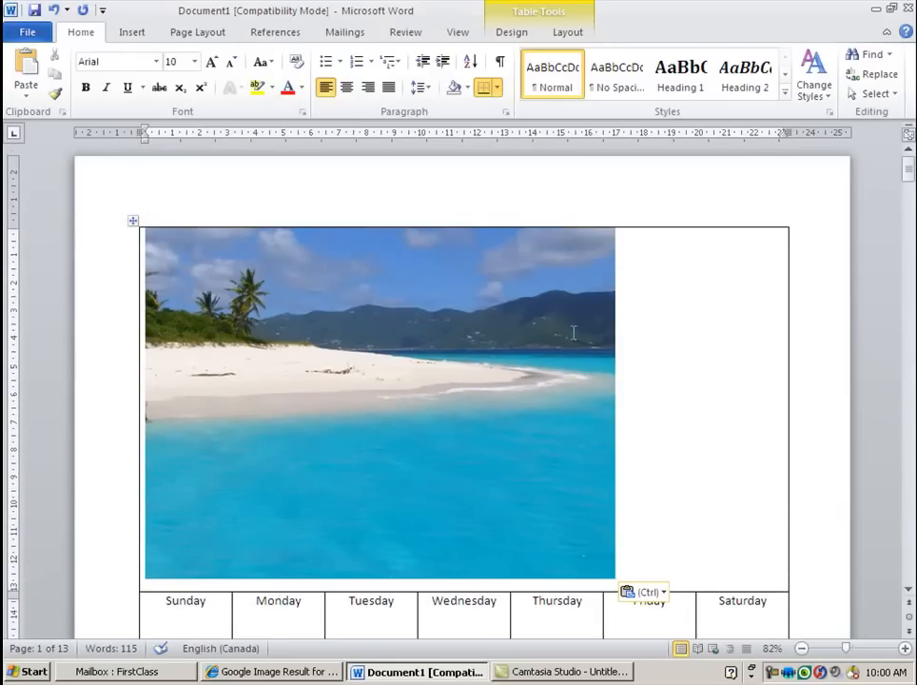
click(423, 370)
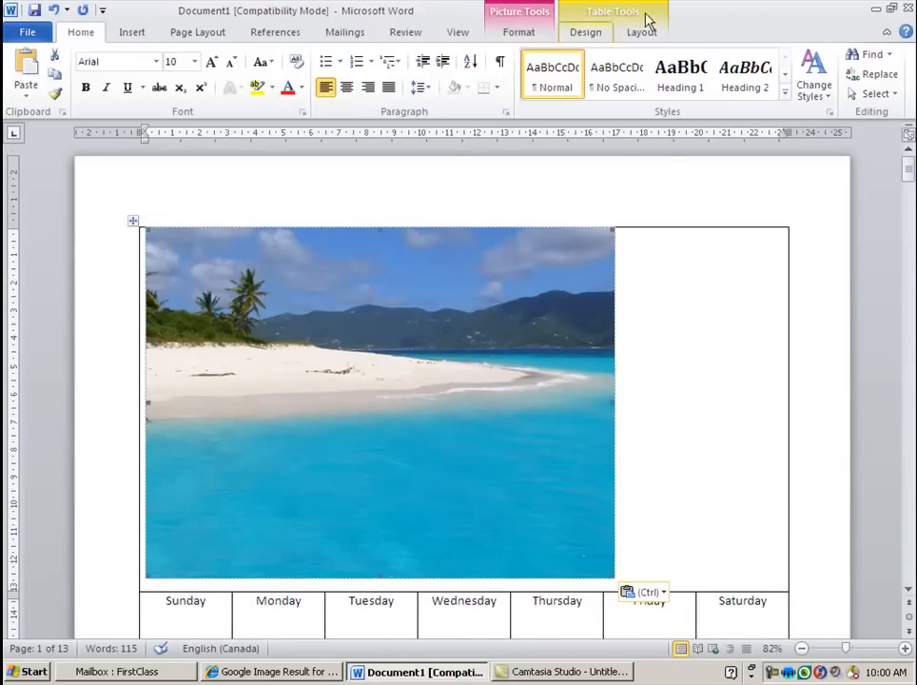
click(522, 19)
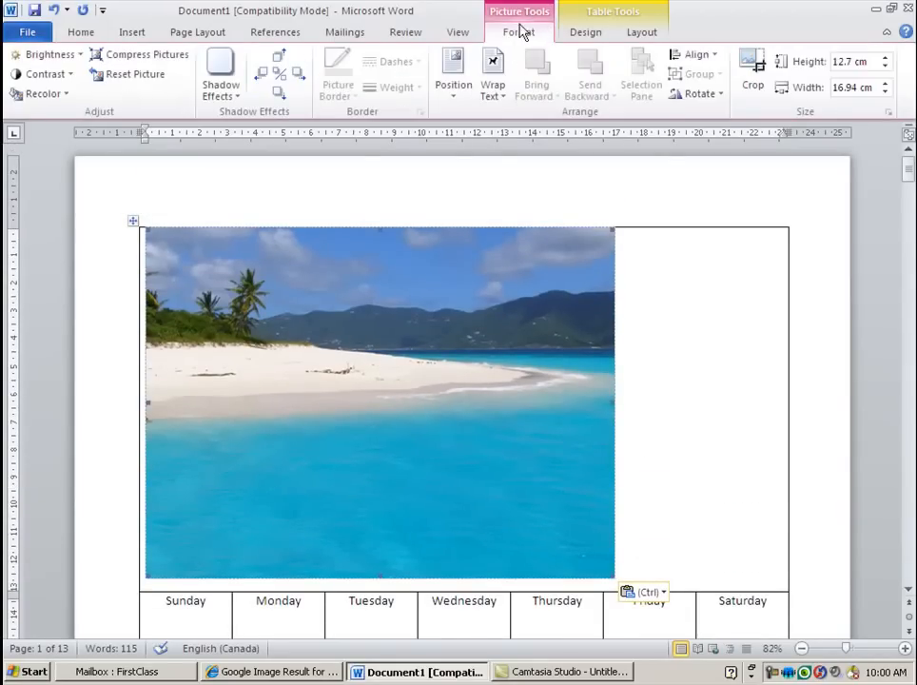
click(502, 99)
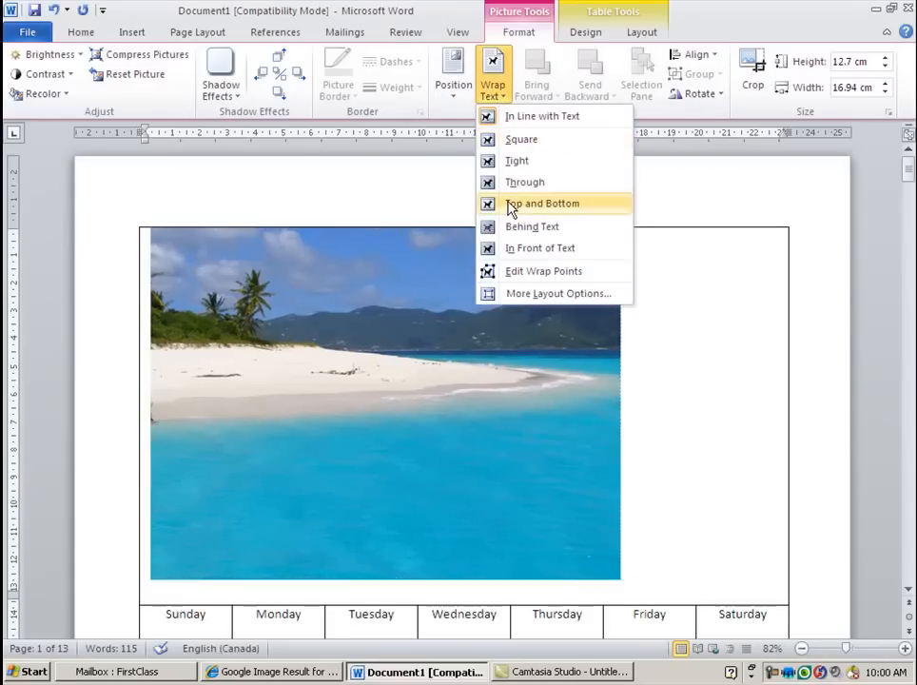
click(515, 249)
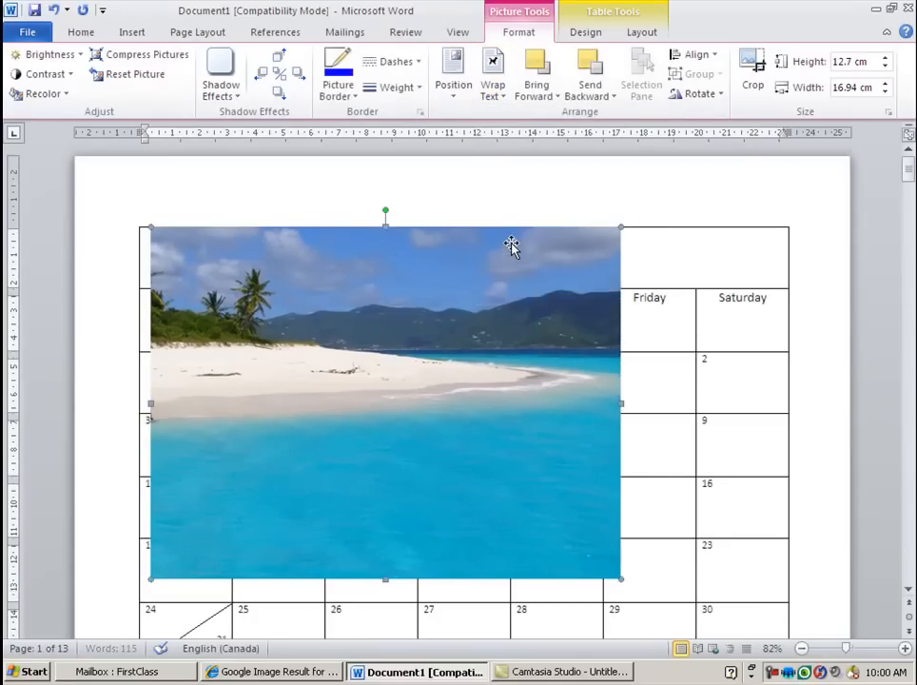
Align the beach picture with the calendar table's upper-left corner and enlarge it proportionally to the table's full width, about 23.47 cm.
drag(404, 245, 389, 245)
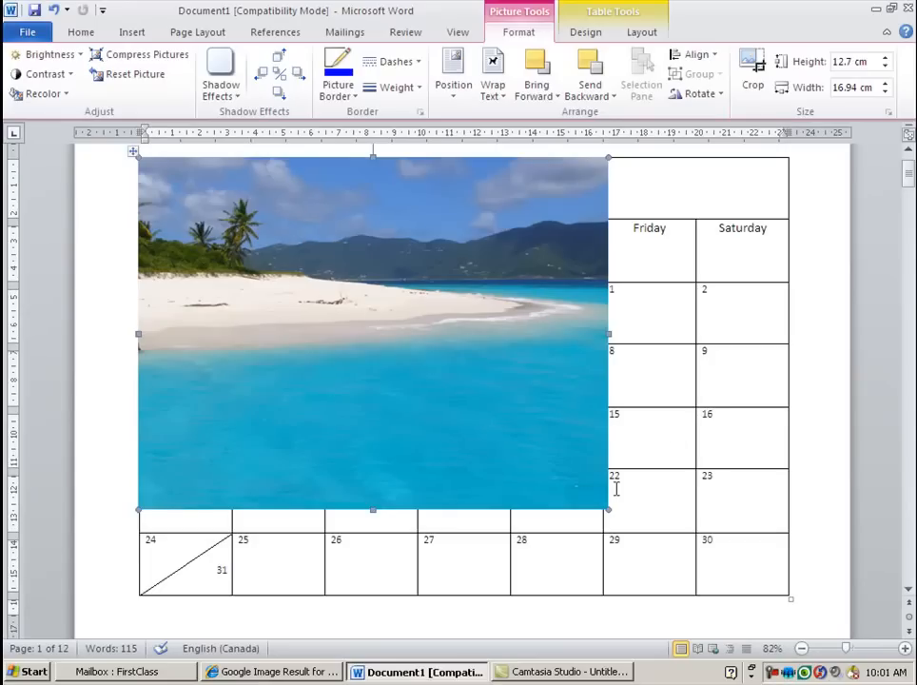
drag(614, 510, 778, 580)
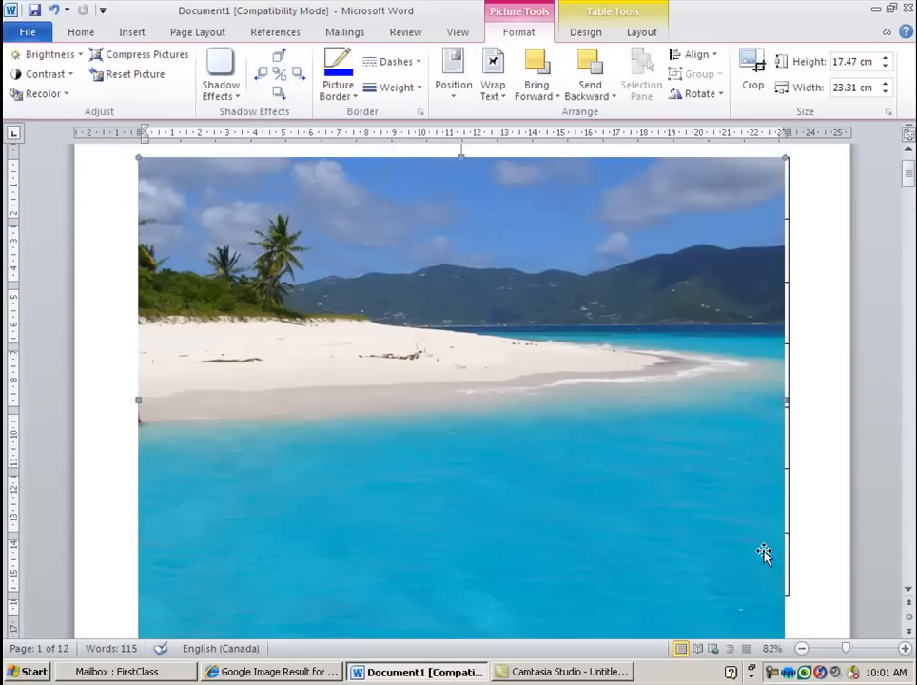
scroll(771, 476, down, 1)
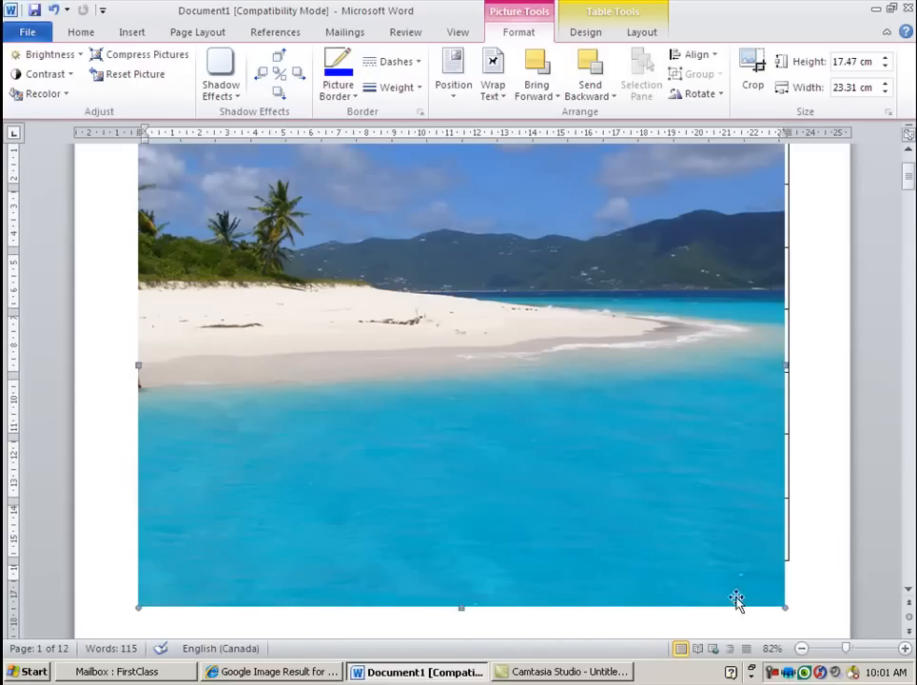
drag(788, 605, 788, 608)
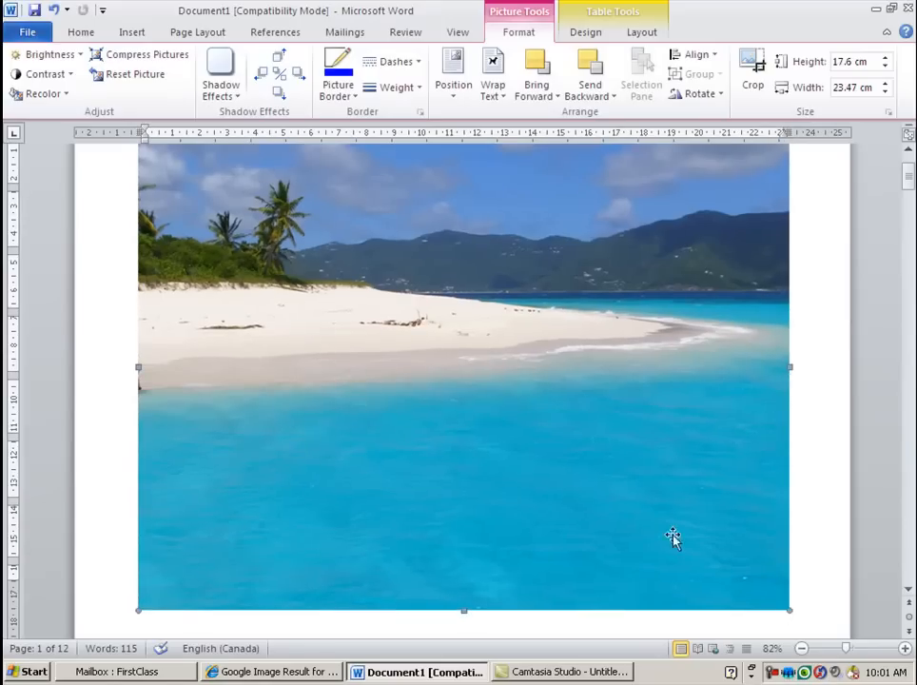
Crop the beach picture's lower edge to the bottom border of the calendar table, leaving a height of about 15.79 cm.
click(756, 68)
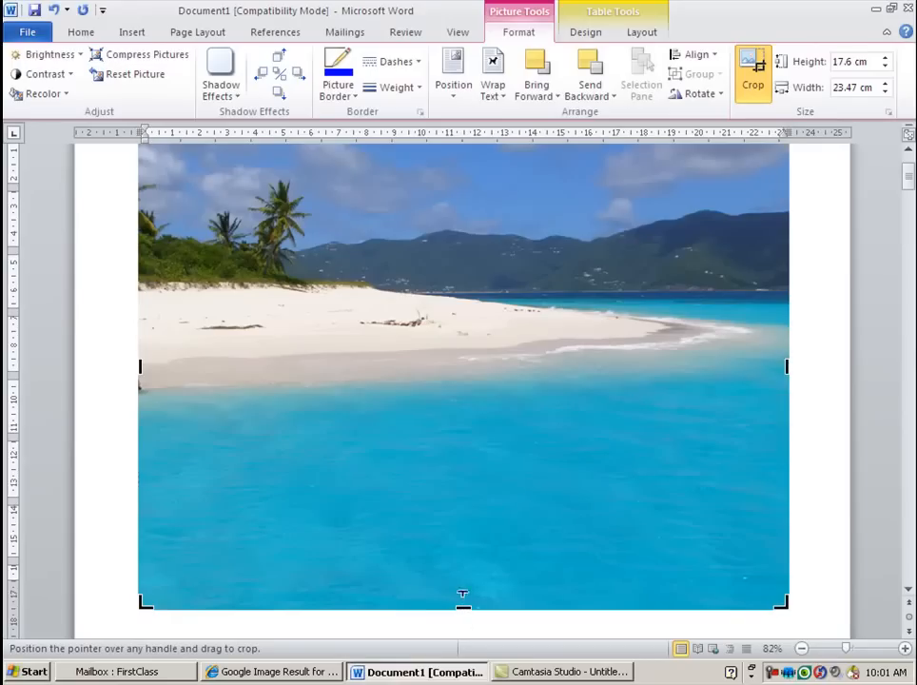
drag(467, 557, 469, 559)
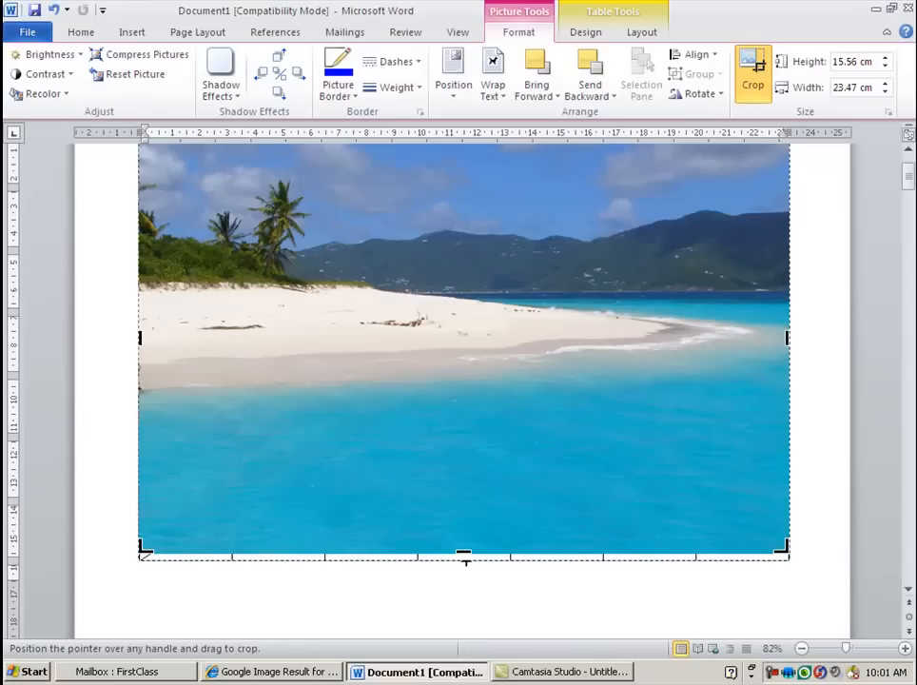
drag(465, 559, 466, 562)
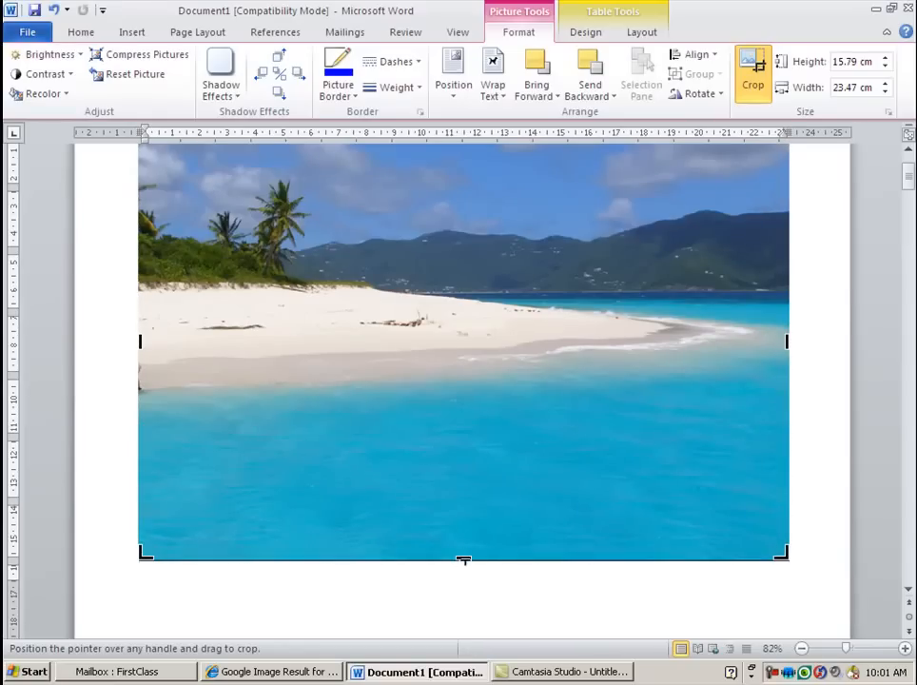
click(757, 66)
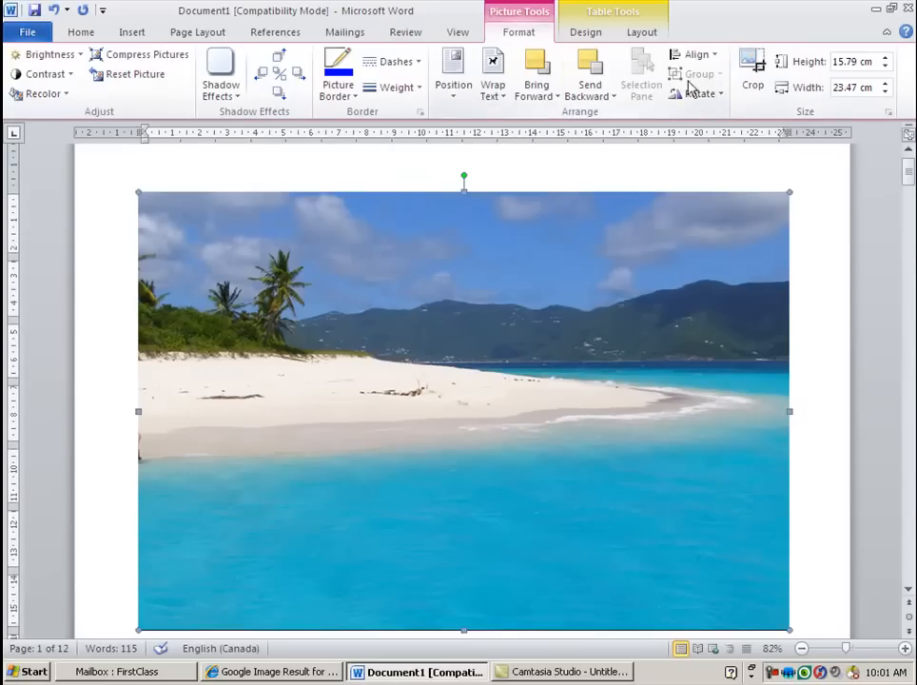
Place the beach picture behind the text of the first month's calendar and check the page.
click(505, 97)
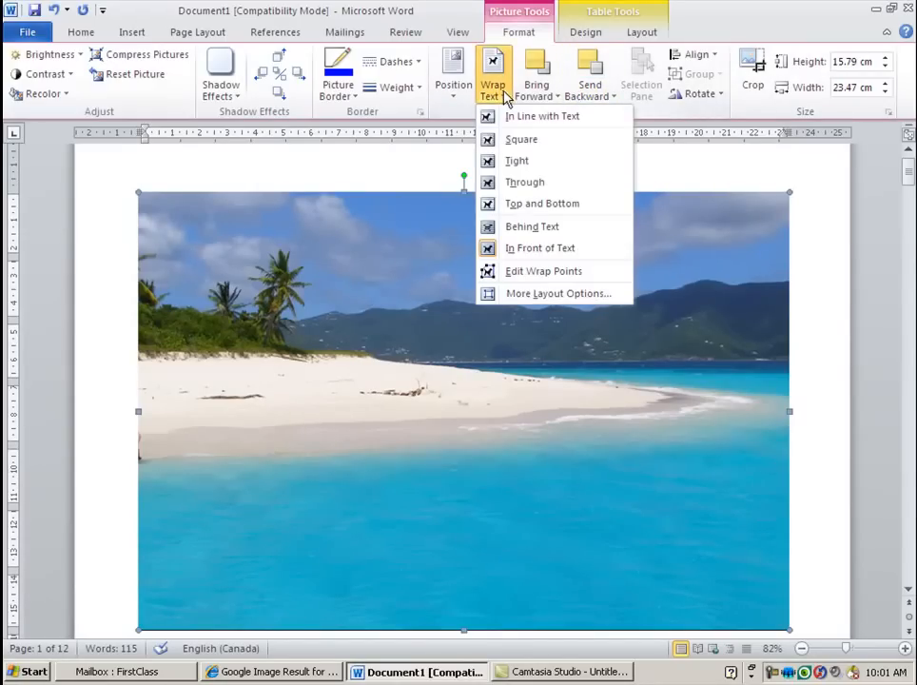
click(531, 228)
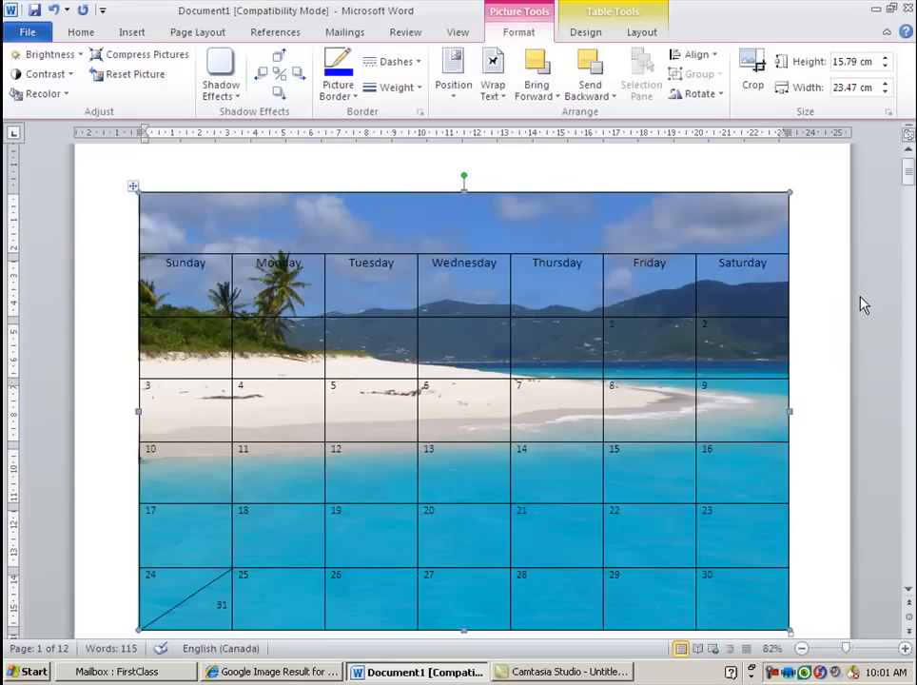
scroll(862, 300, down, 3)
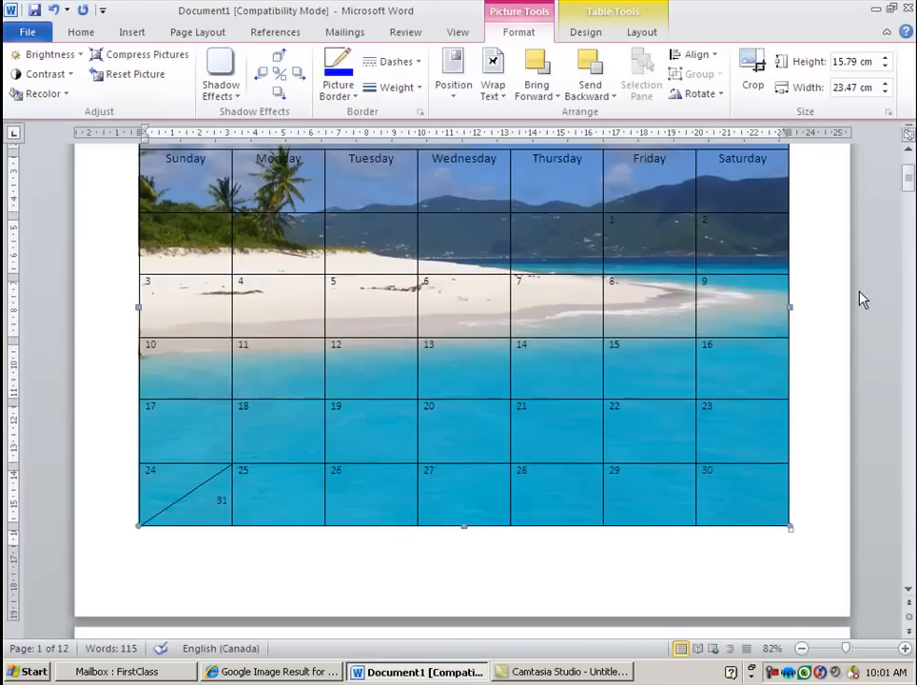
Set the beach picture's brightness to +10%.
scroll(862, 299, up, 2)
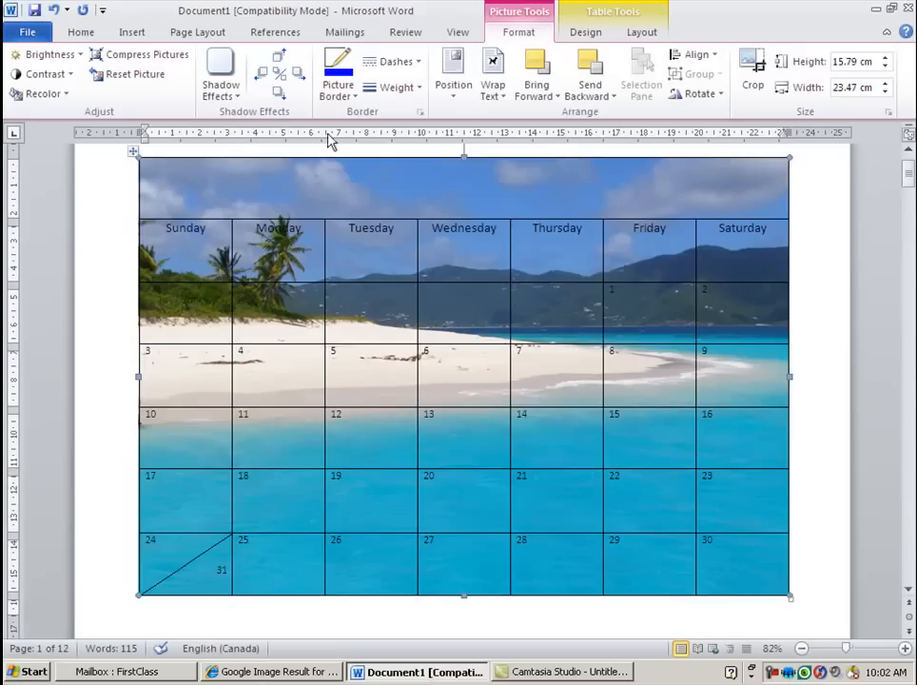
click(78, 57)
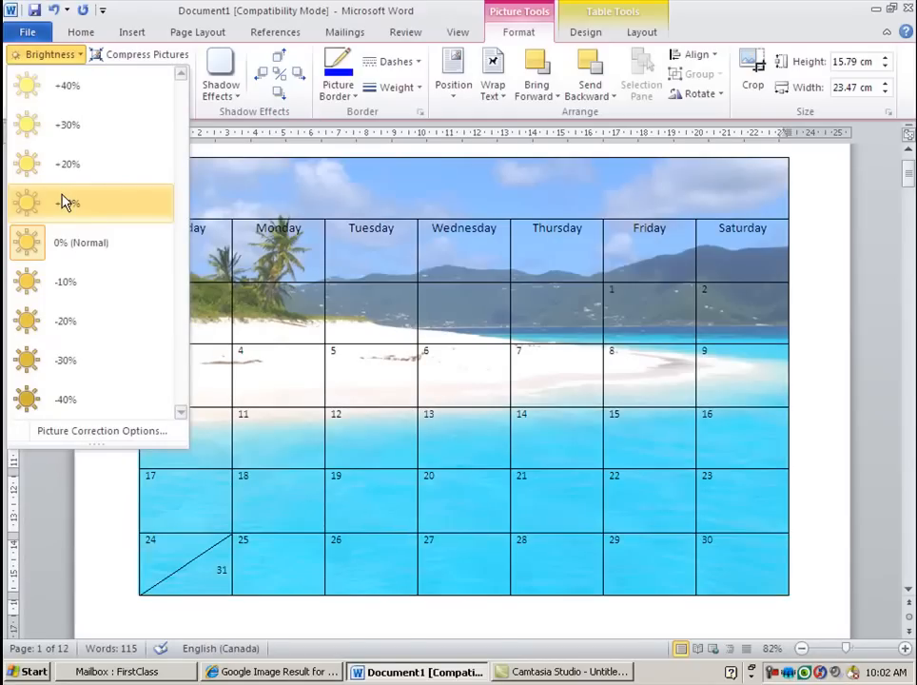
click(64, 201)
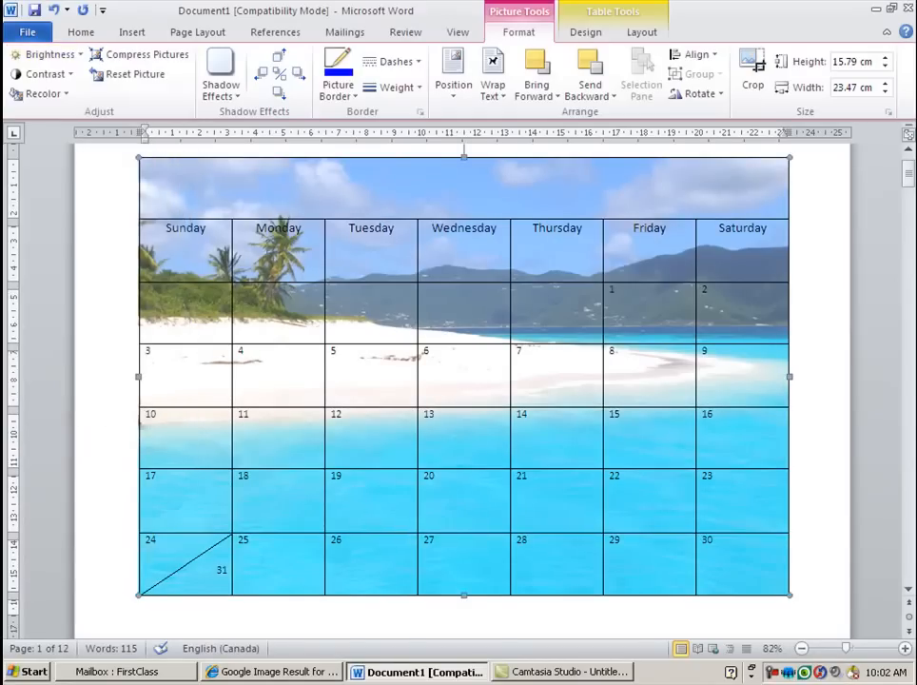